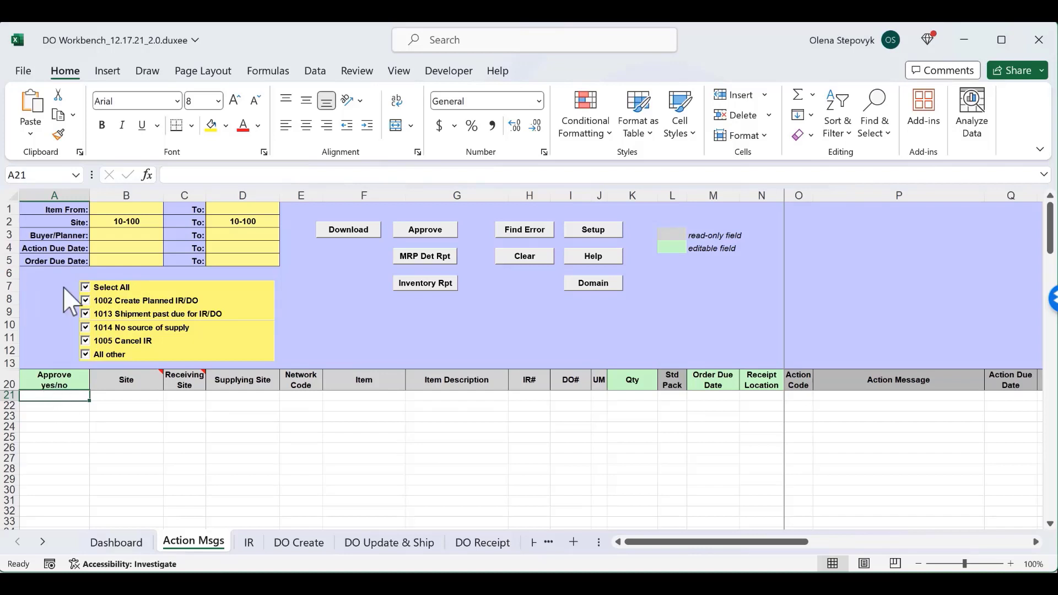
Download the action messages for site 10-100 and view the available Action Message filter options
left_click(348, 229)
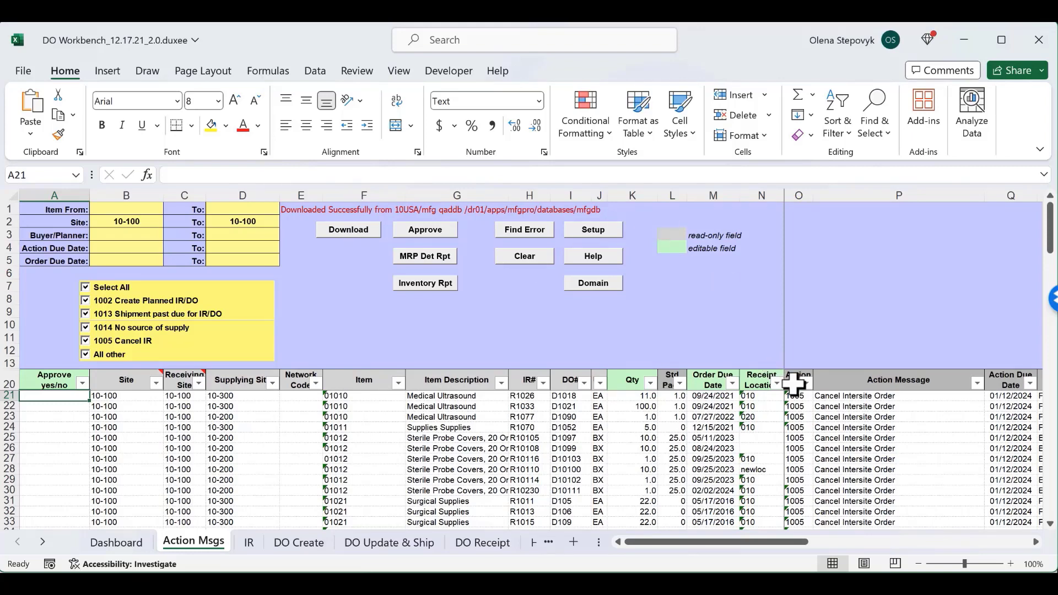
left_click(977, 383)
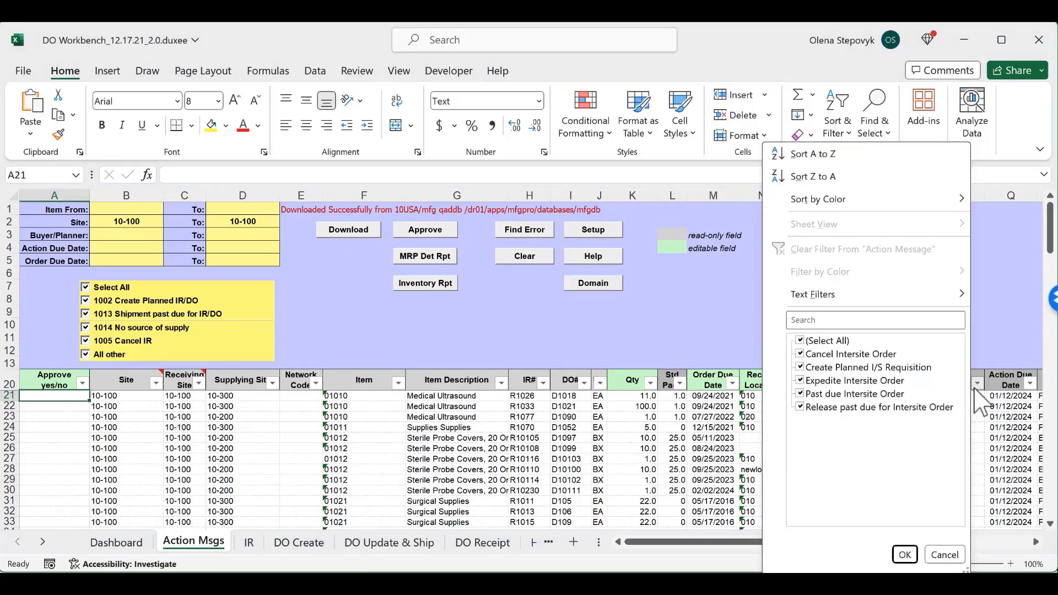
key("Escape")
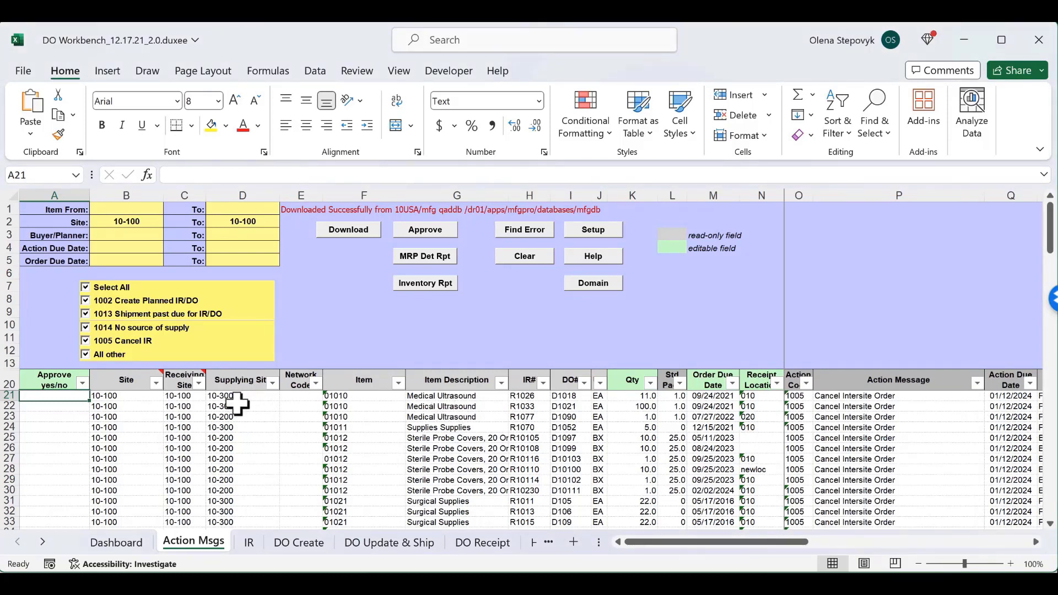
Examine the downloaded messages' receiving and supplying sites, IR and DO numbers, rows without a DO number, and action message types
left_click_drag(187, 396, 250, 424)
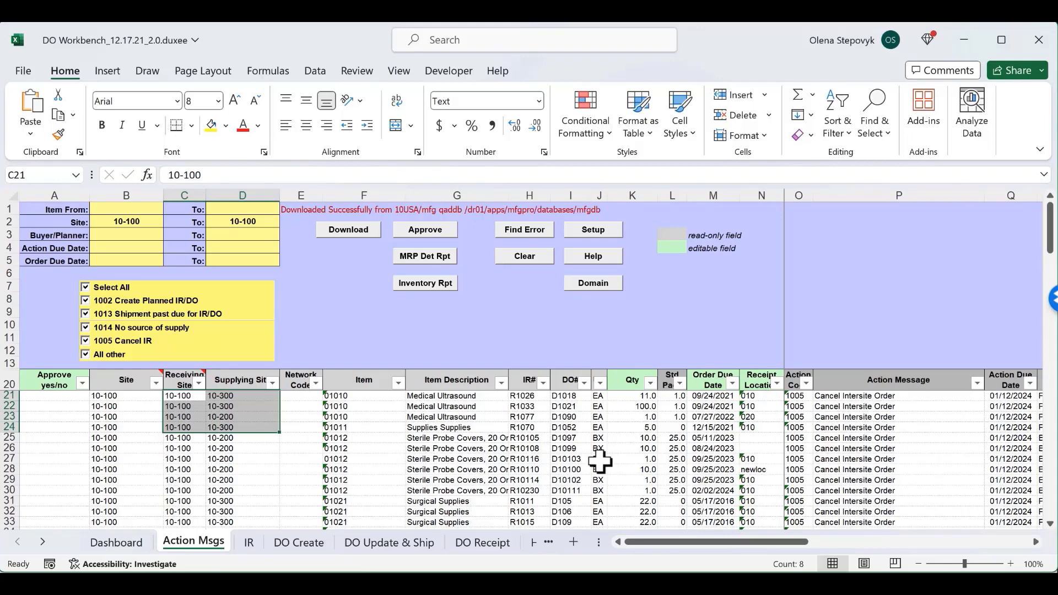
left_click(578, 439)
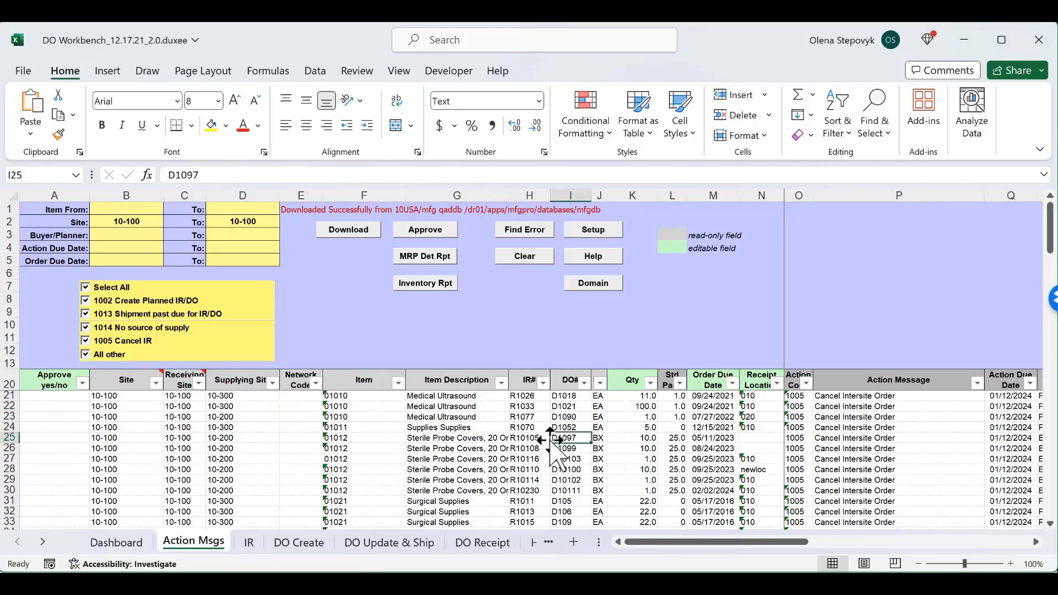
left_click_drag(520, 417, 558, 482)
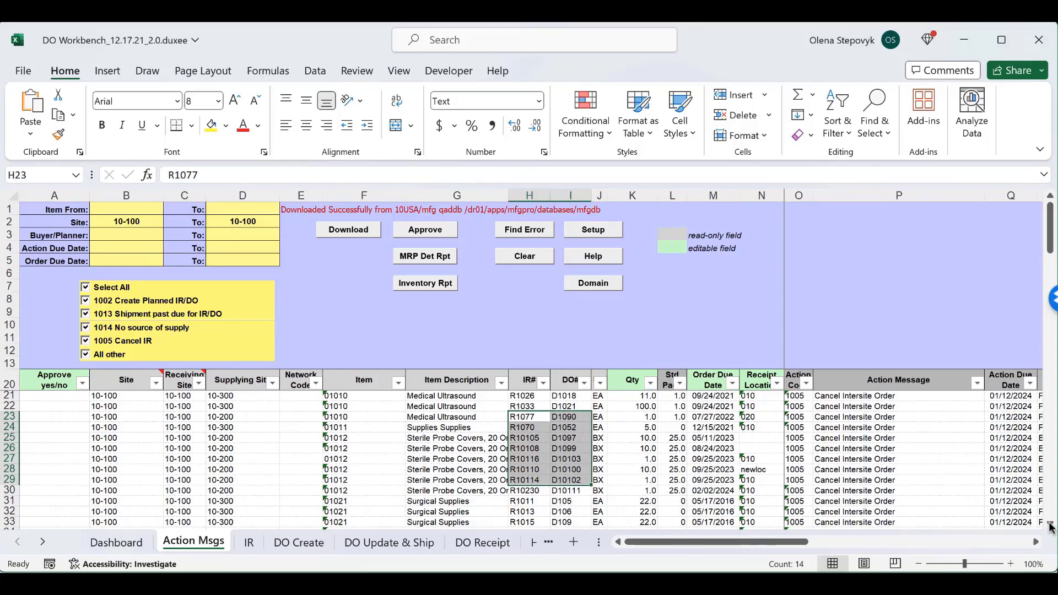
scroll(1049, 526, "down", 3)
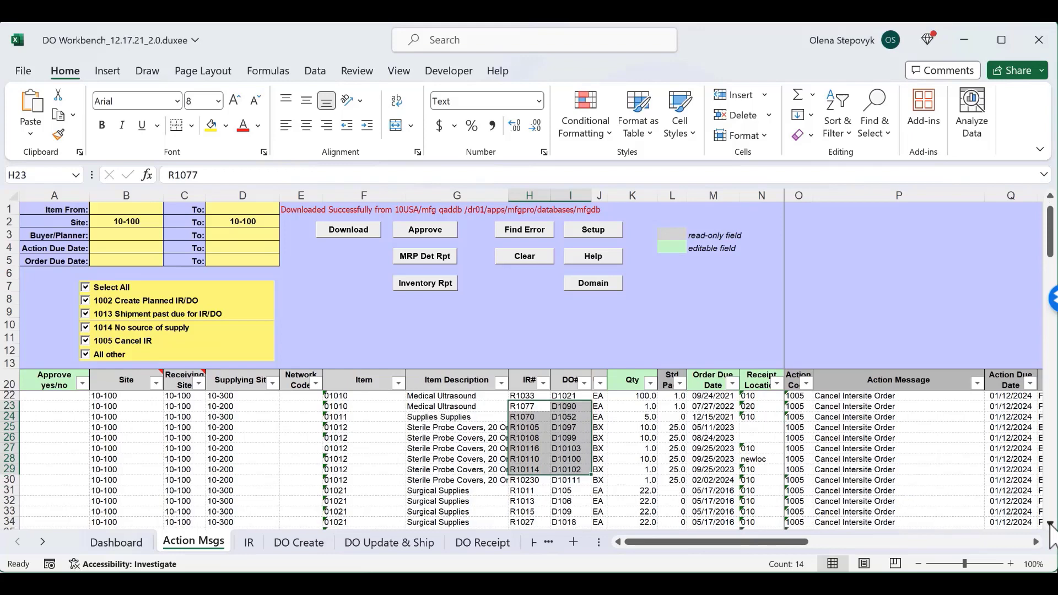
scroll(1050, 526, "down", 10)
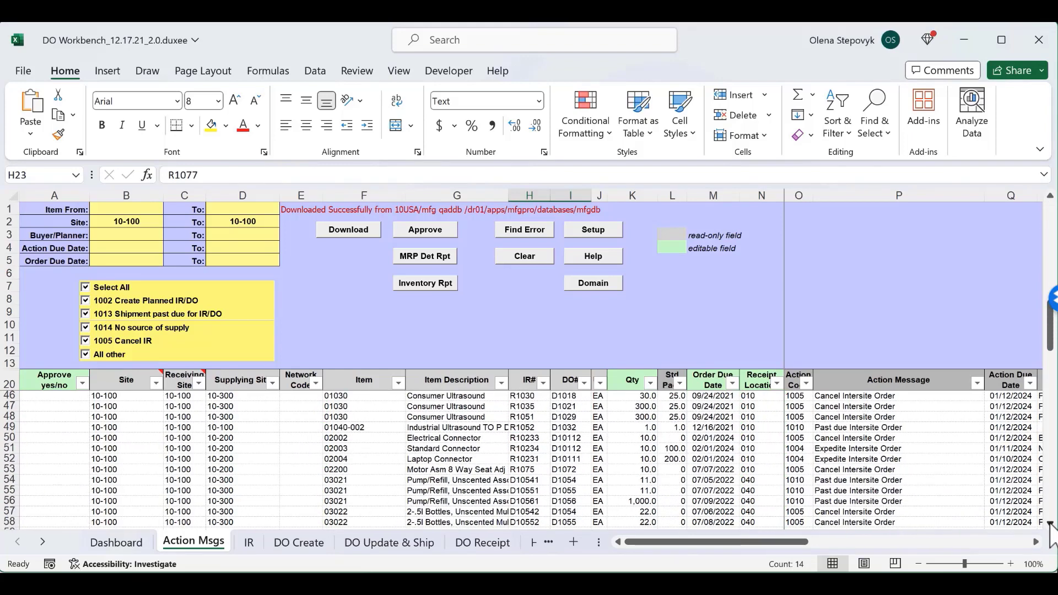
left_click_drag(570, 406, 564, 512)
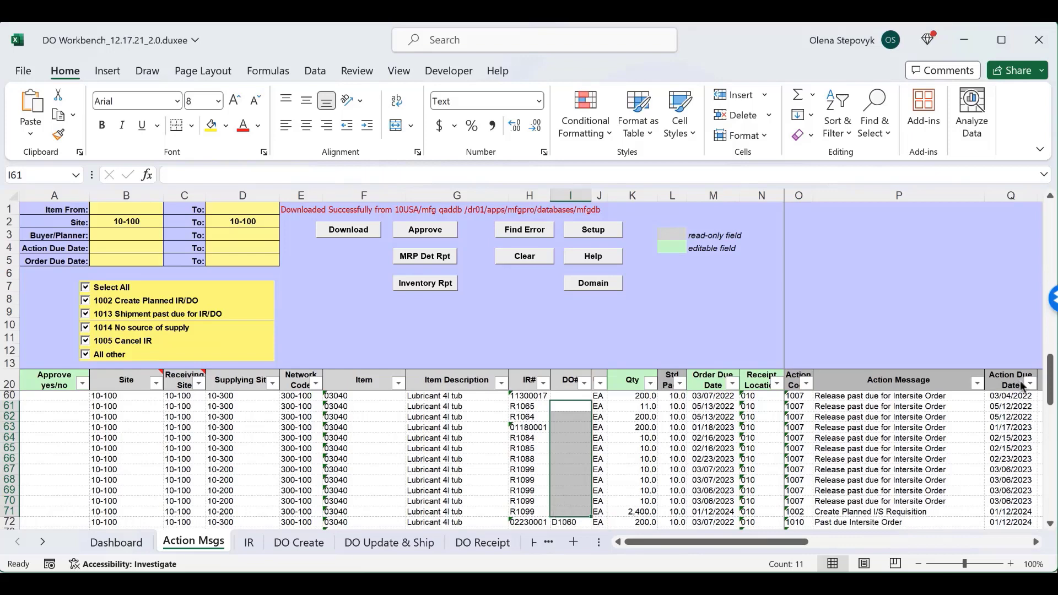
left_click(978, 384)
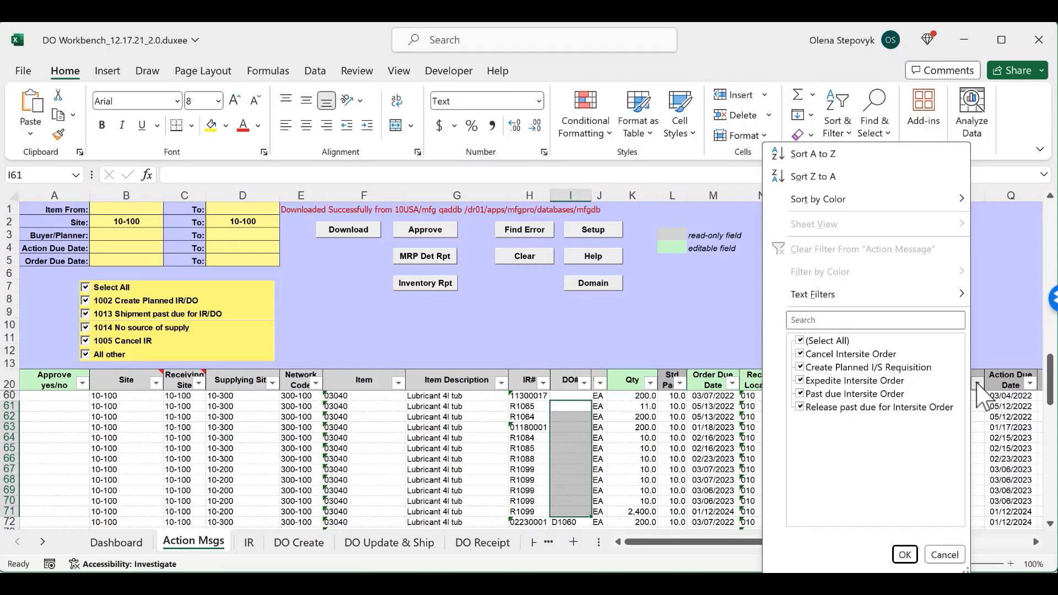
left_click(946, 556)
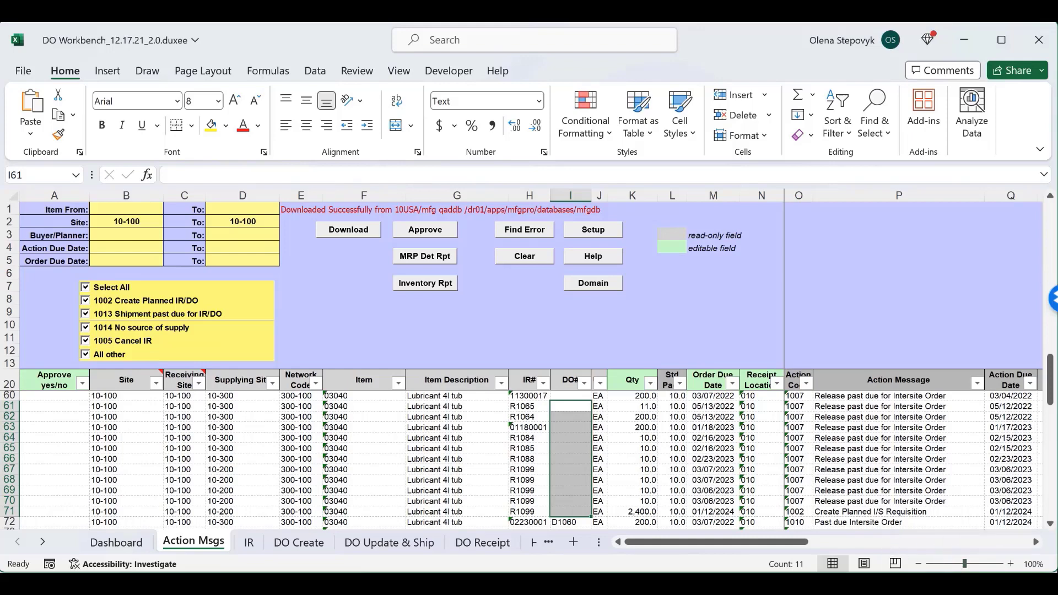
left_click_drag(1050, 397, 1050, 245)
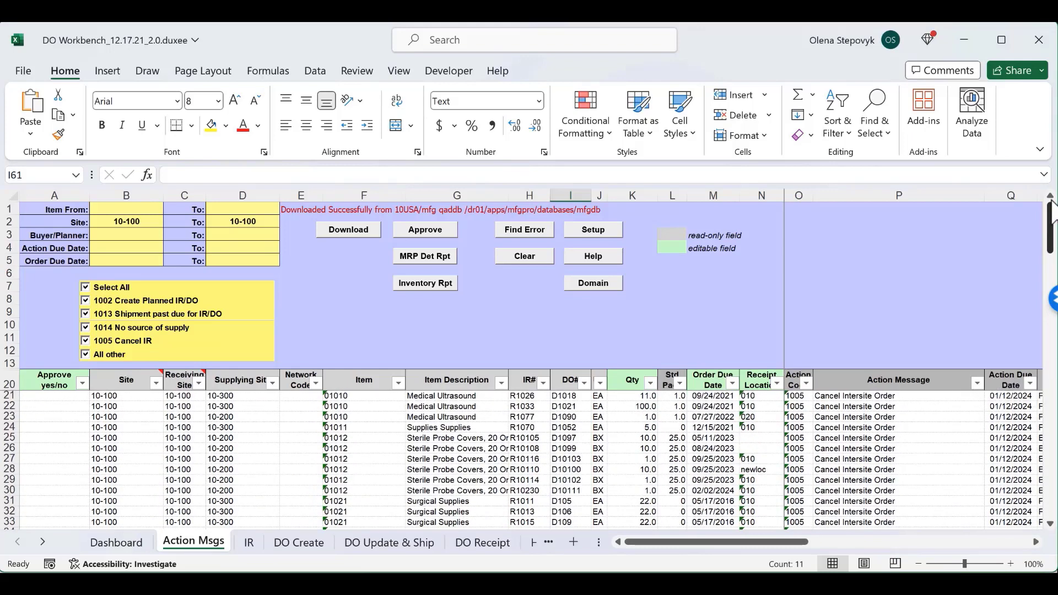
Mark the first seven action messages, rows 21 to 27, for approval with "y"
left_click_drag(58, 395, 59, 460)
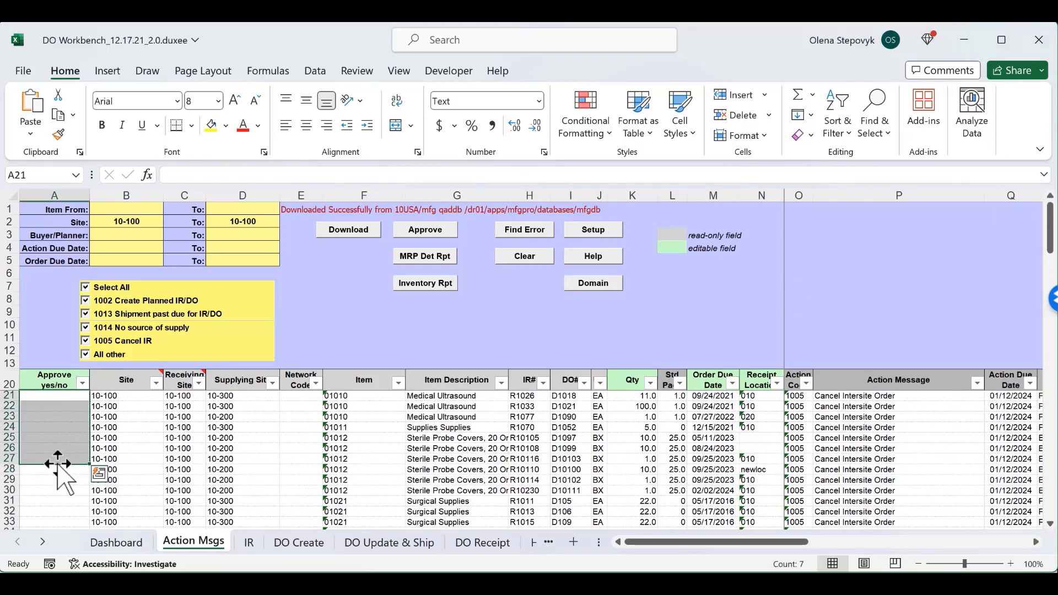
type("y")
key("ctrl+Return")
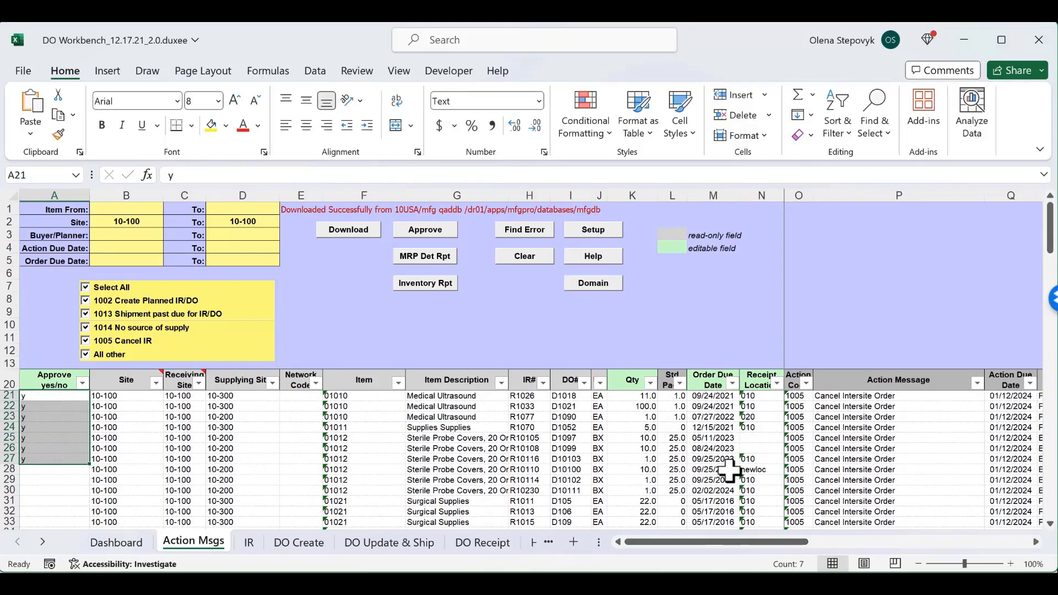
Filter the Action Message column to show only Create Planned I/S Requisition
left_click(978, 384)
left_click(800, 341)
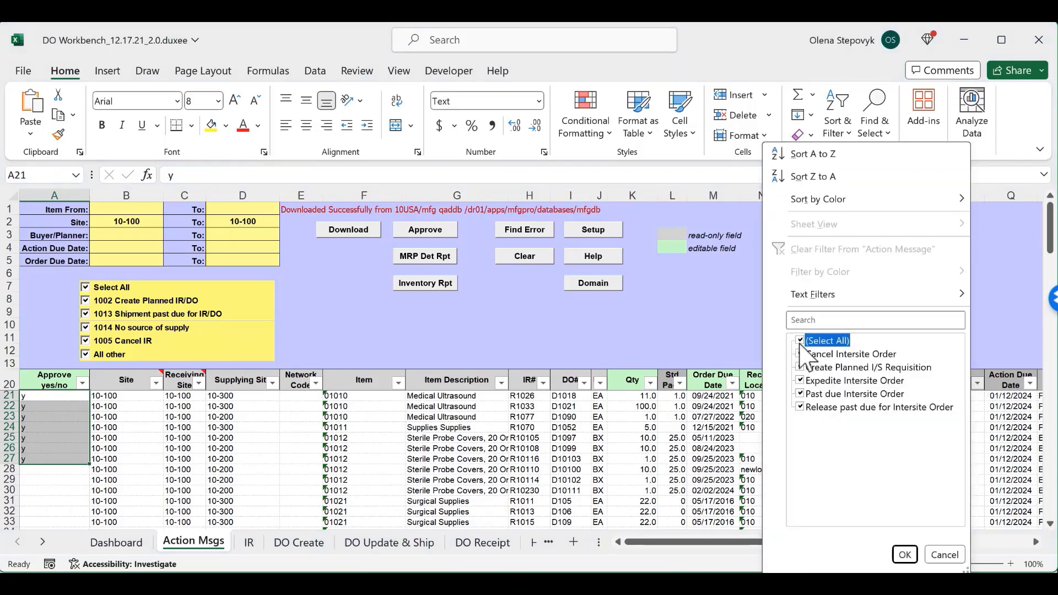
left_click(801, 368)
left_click(904, 554)
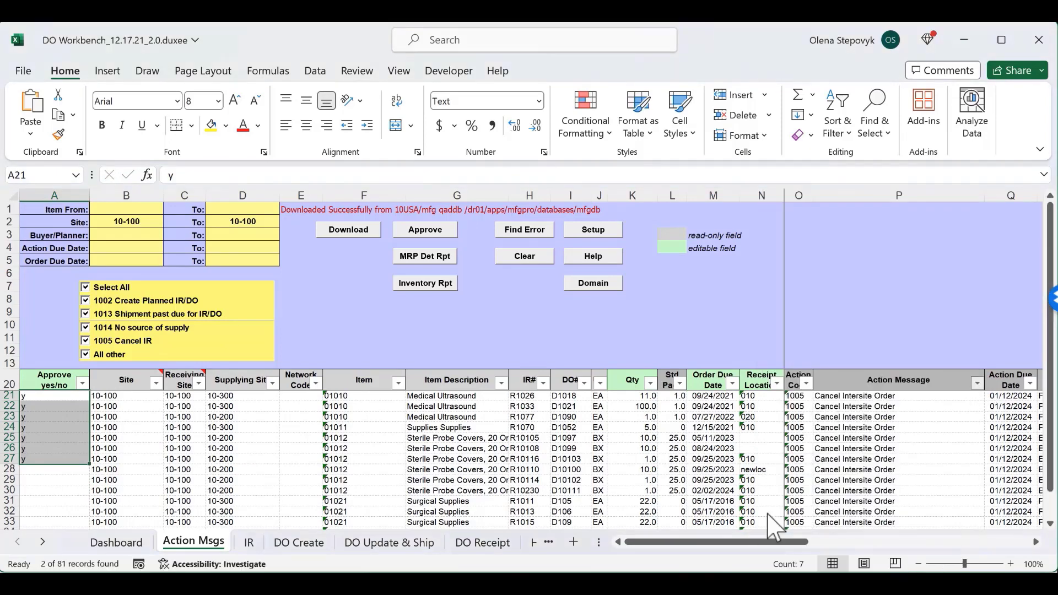
Mark both filtered planned requisition rows with "y" and run the approval of all marked messages
left_click(47, 398)
type("y")
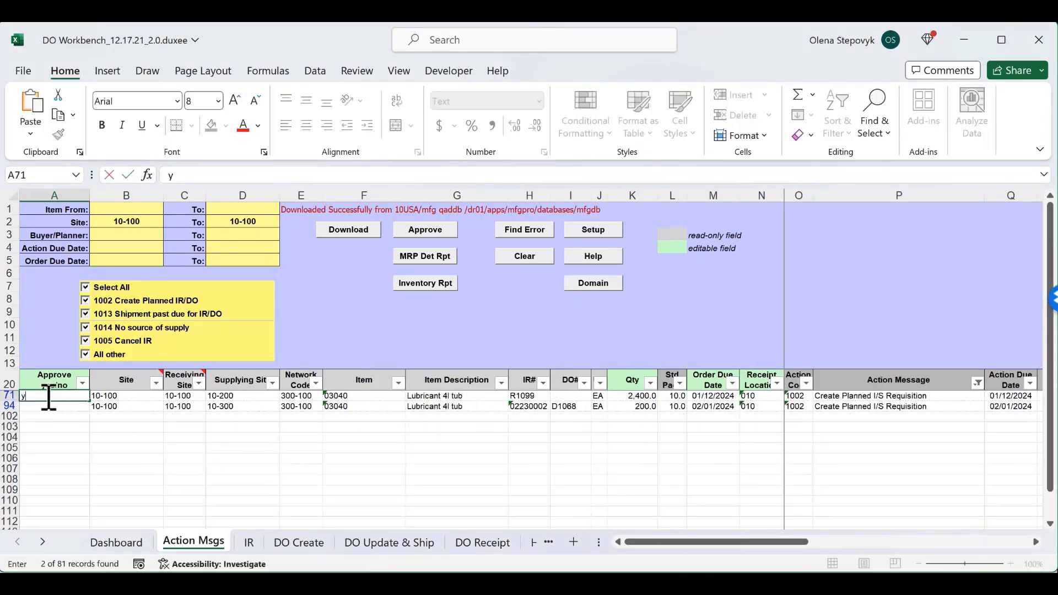
key("Return")
type("y")
key("Return")
left_click(415, 229)
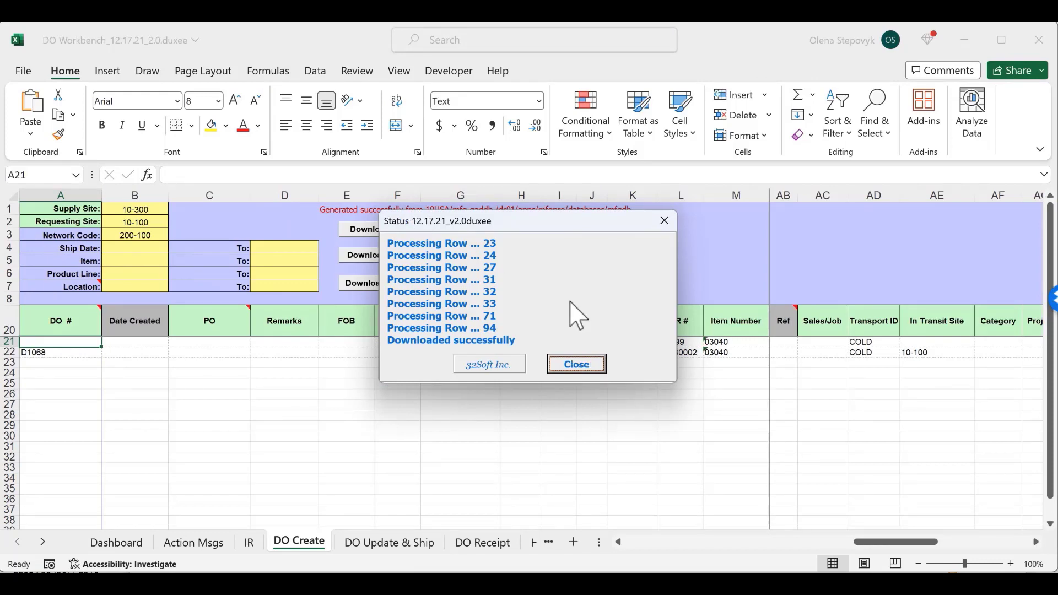
left_click(563, 363)
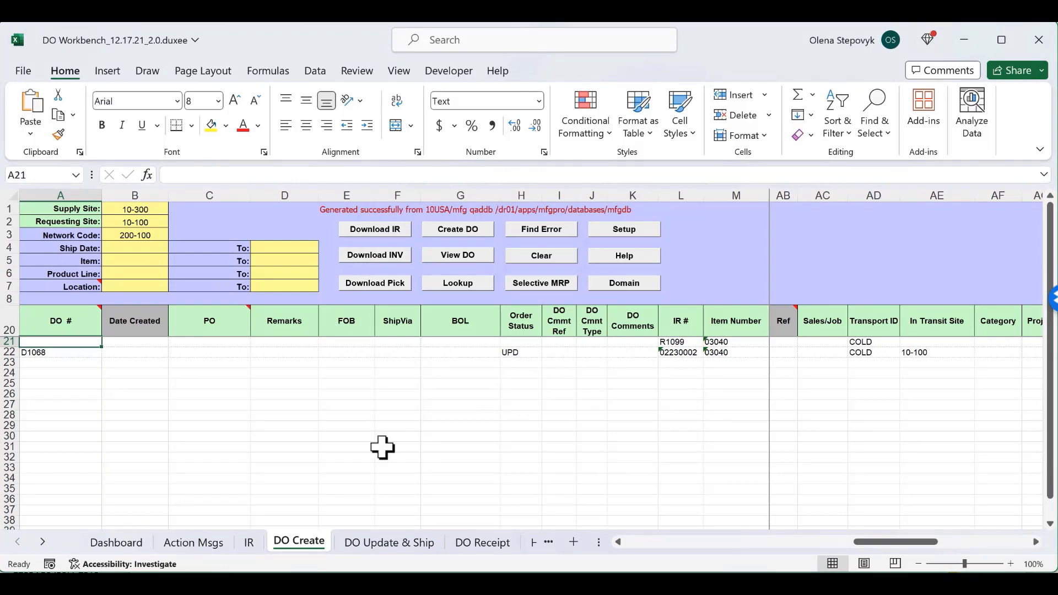
Update the generated distribution orders on the DO Update & Ship sheet
left_click(384, 543)
left_click(397, 229)
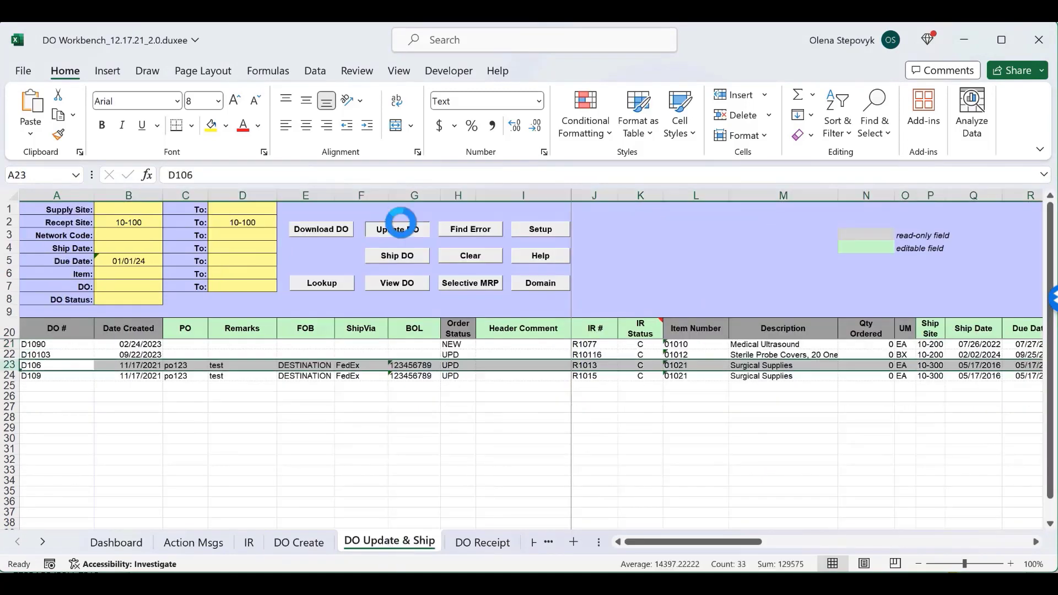
left_click(567, 364)
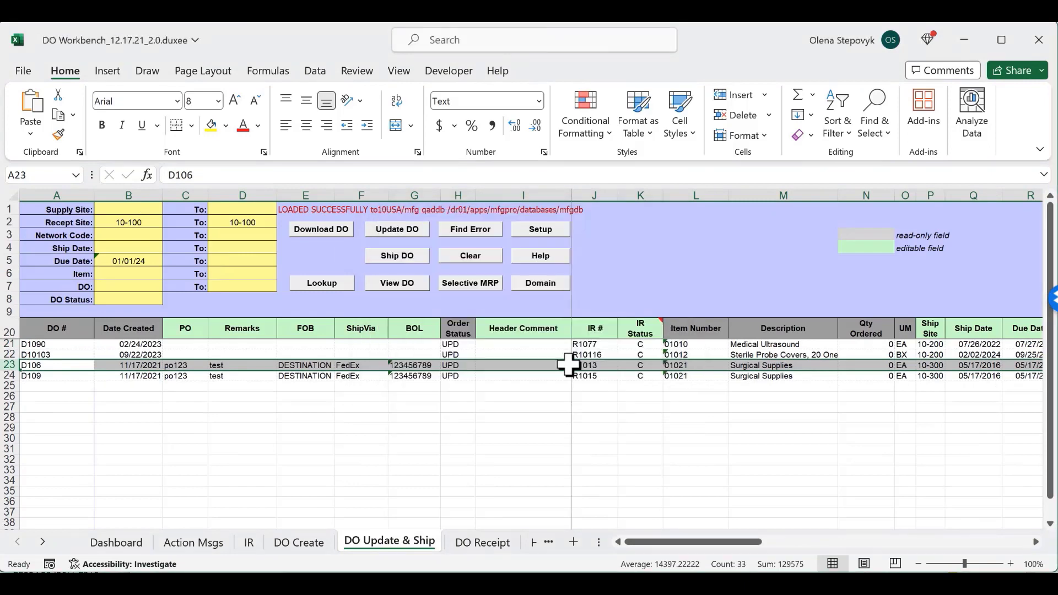
Return to the DO Create sheet and set the quantity ordered in row 21 to 10
left_click(317, 548)
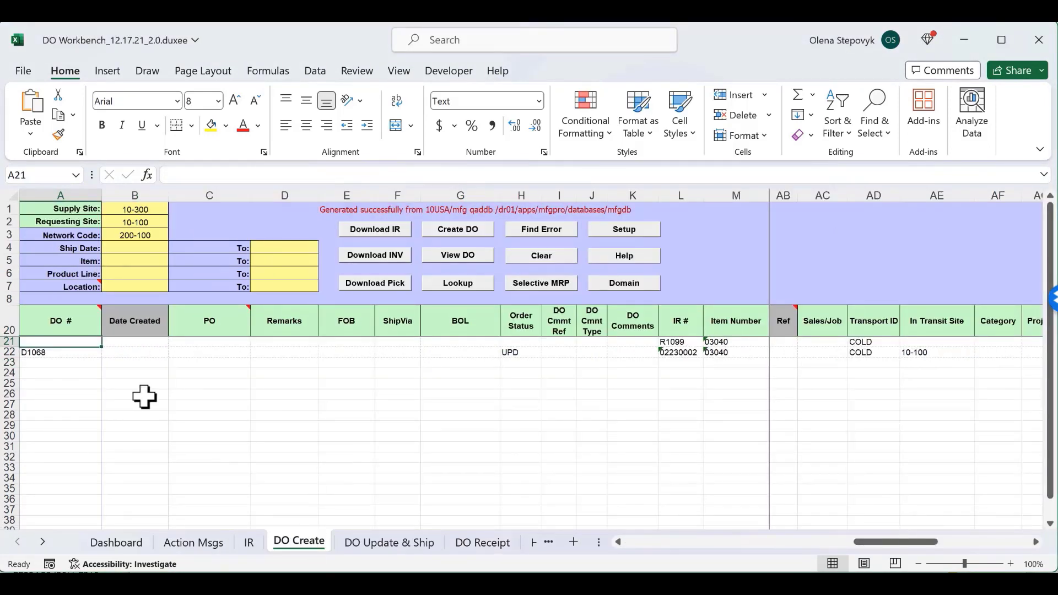
left_click(633, 542)
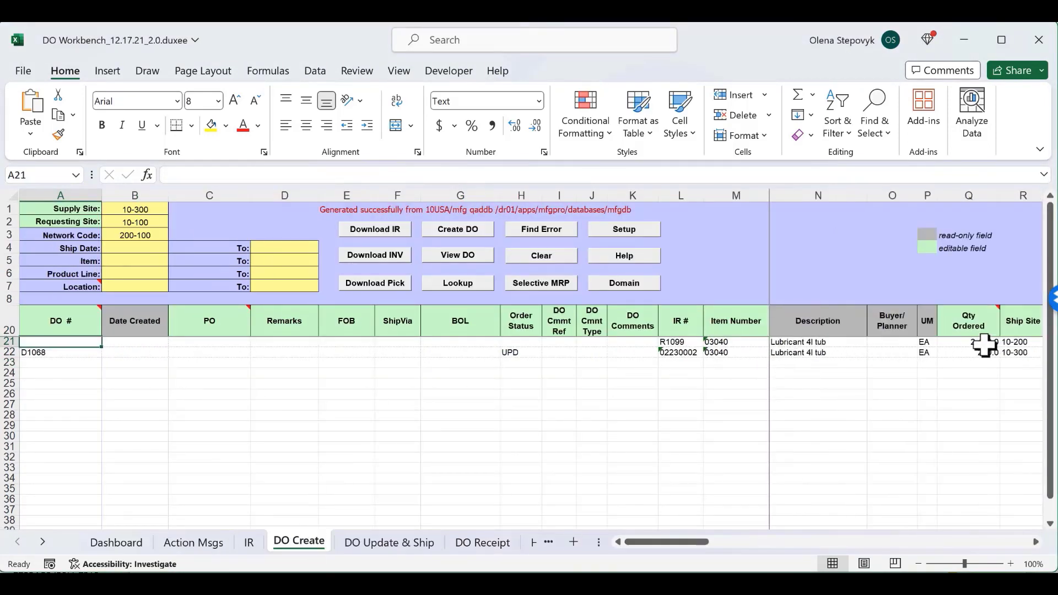
left_click(981, 342)
left_click(1015, 342)
key("Right")
key("Right")
key("Right")
key("Right")
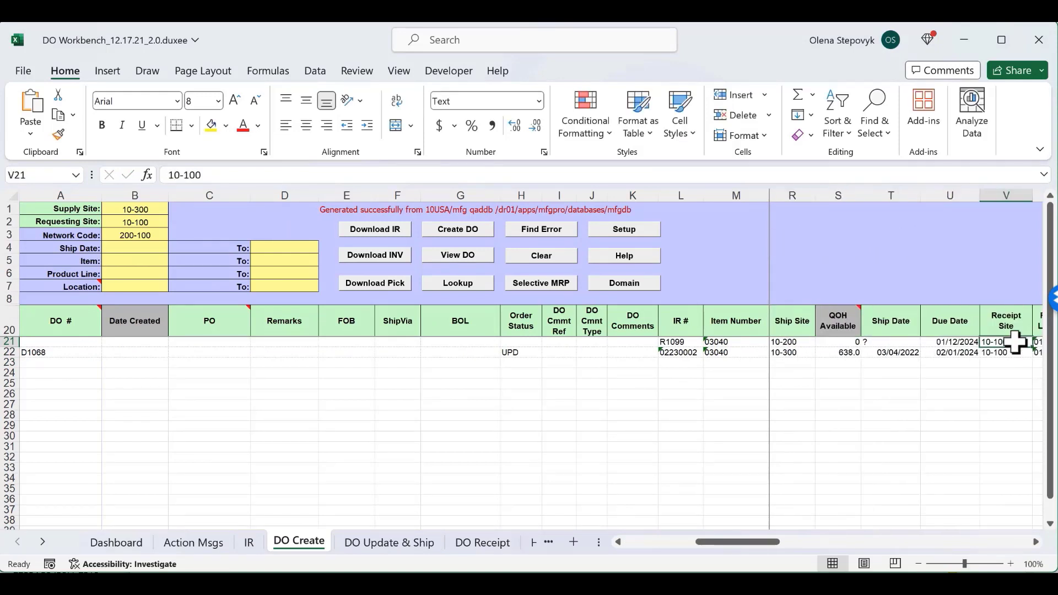
Set row 21's due date to 01/01/2024 and ship date to 02/01/24, and enter 010 further along the same row
left_click(946, 343)
type("01")
type("4")
left_click(888, 342)
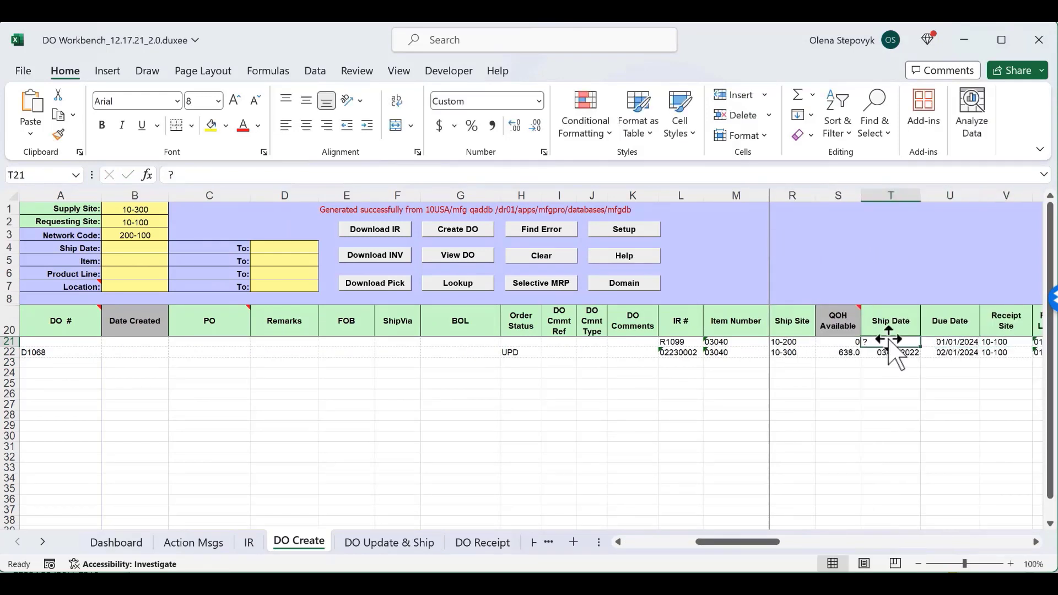
type("02/01/24")
left_click(1016, 542)
left_click(937, 342)
type("010")
left_click(928, 344)
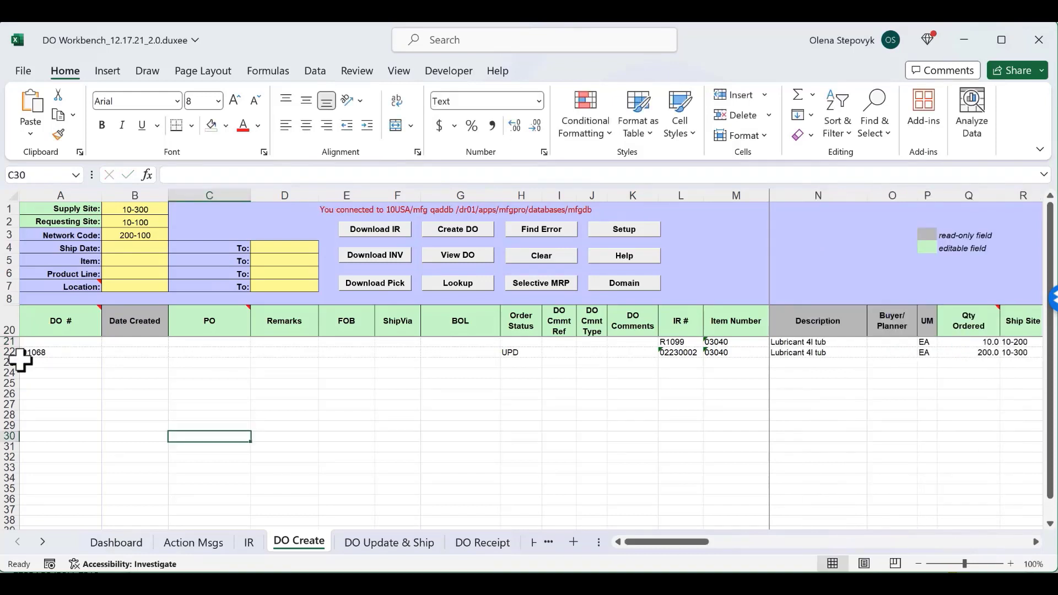
Delete row 22 from the DO Create sheet and create the distribution order from the remaining row
left_click(8, 353)
right_click(8, 353)
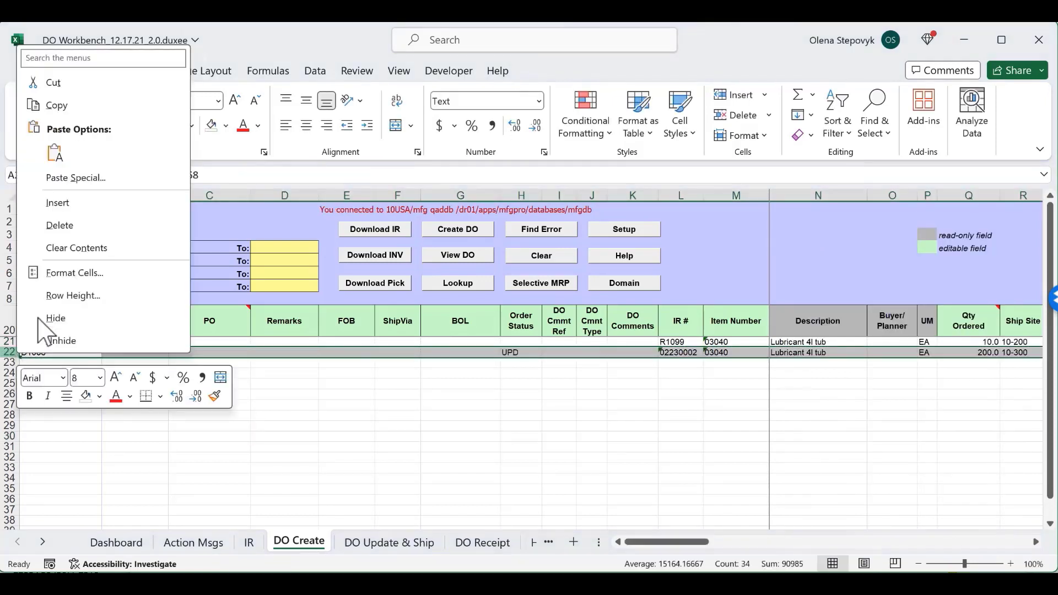
left_click(91, 226)
left_click(459, 228)
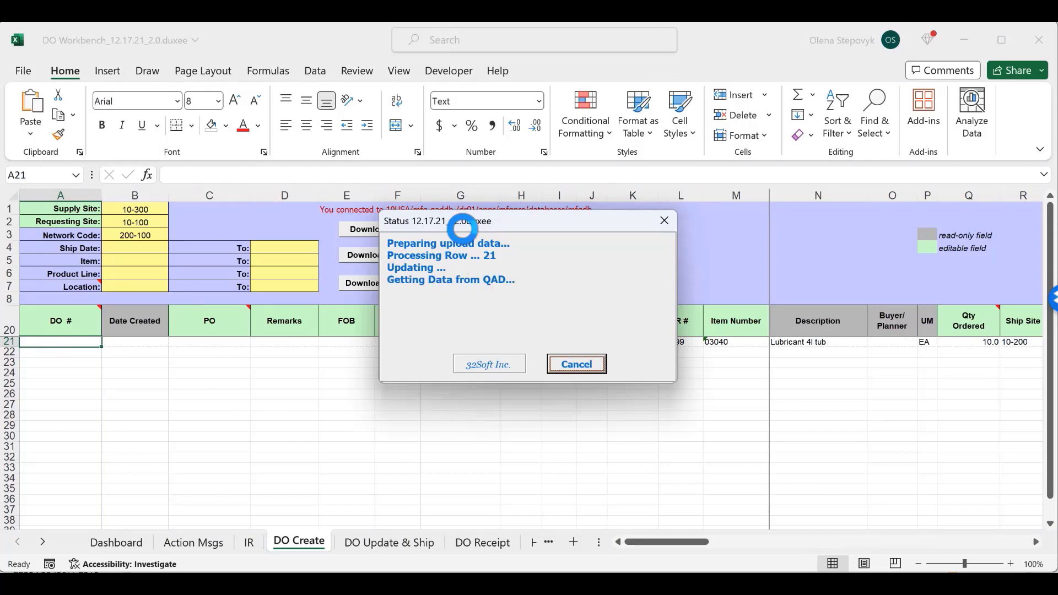
left_click(563, 359)
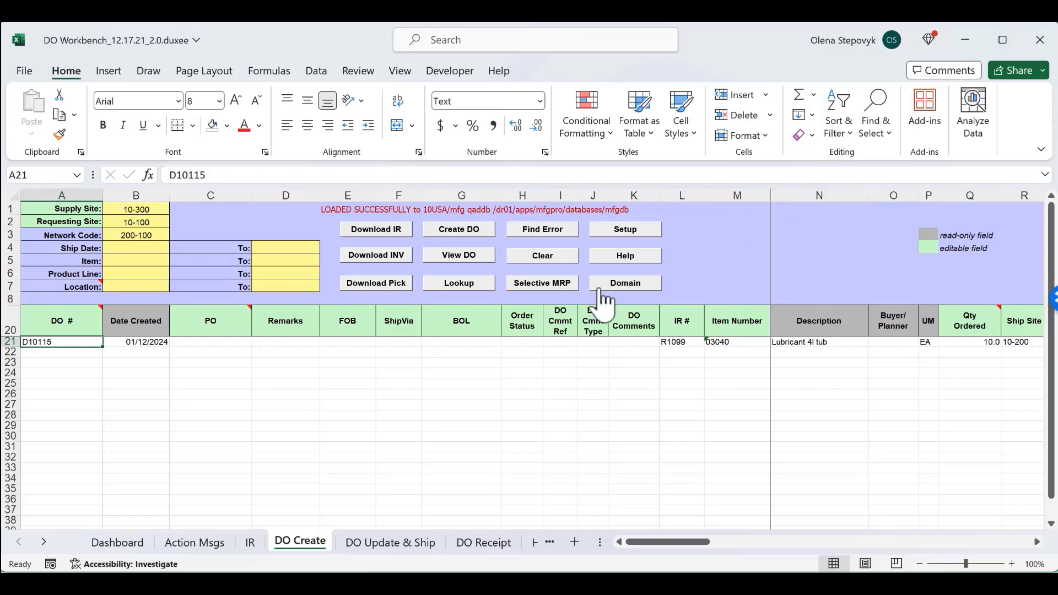
Clear the DO Create sheet and download the intersite requisitions for network code 300-100
left_click(559, 259)
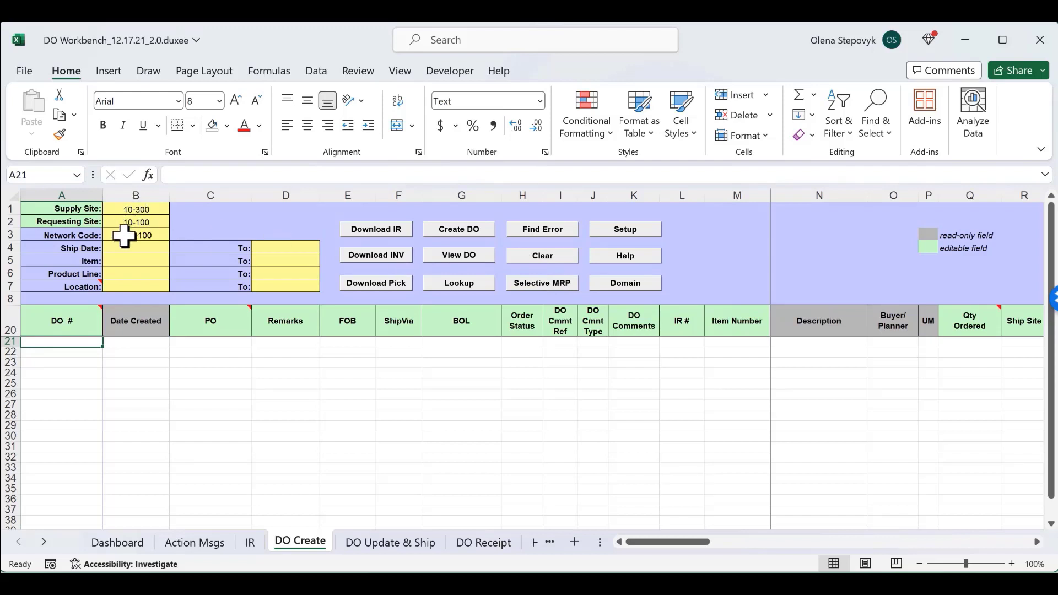
left_click(371, 229)
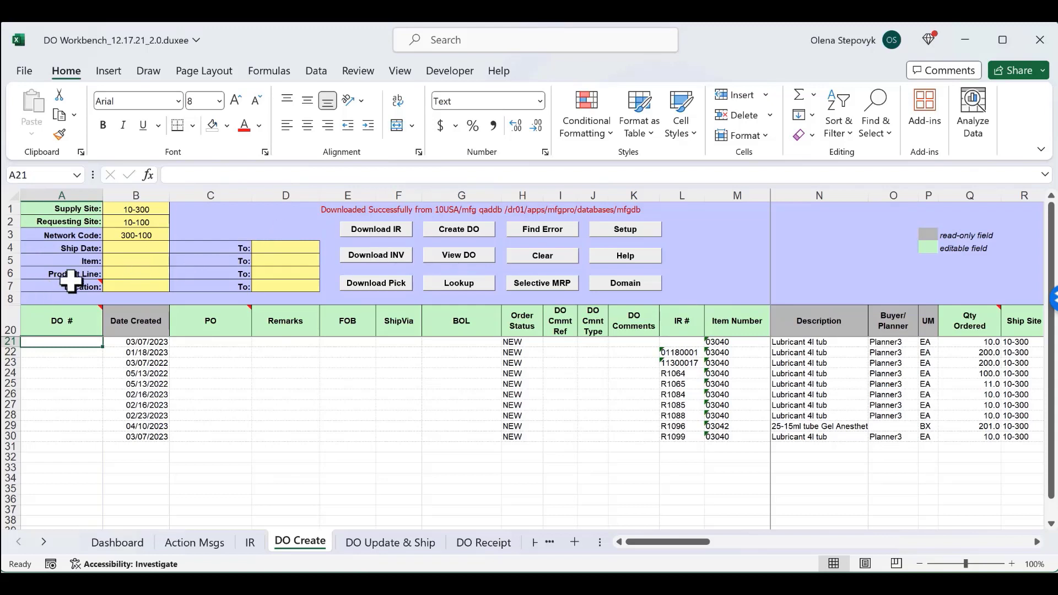
Delete the first three downloaded requisition rows, and from the remaining list delete rows 23 to 31
left_click_drag(11, 342, 11, 362)
right_click(107, 349)
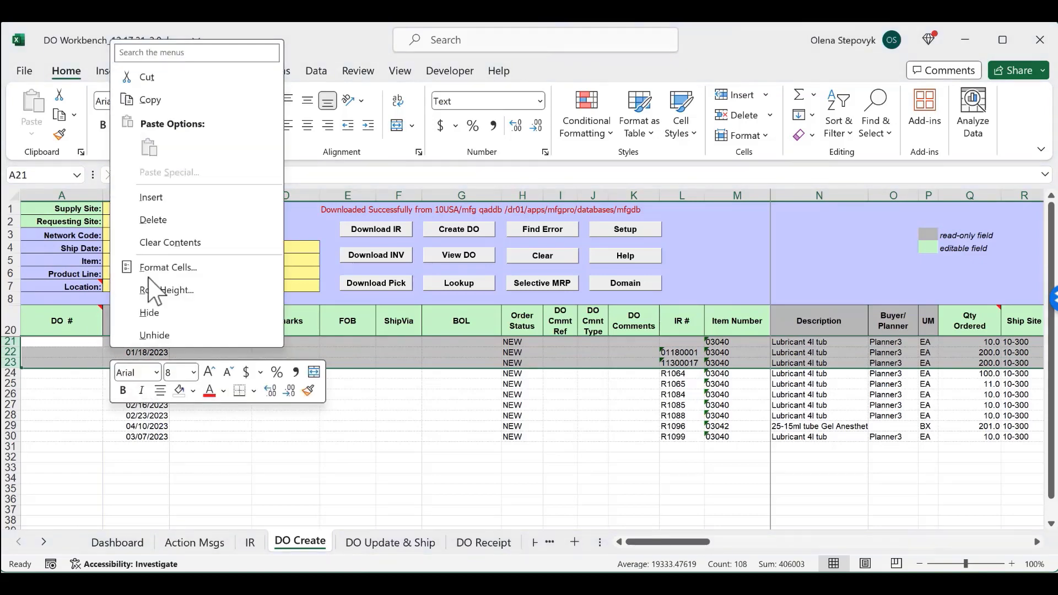
left_click(155, 220)
left_click_drag(11, 362, 22, 446)
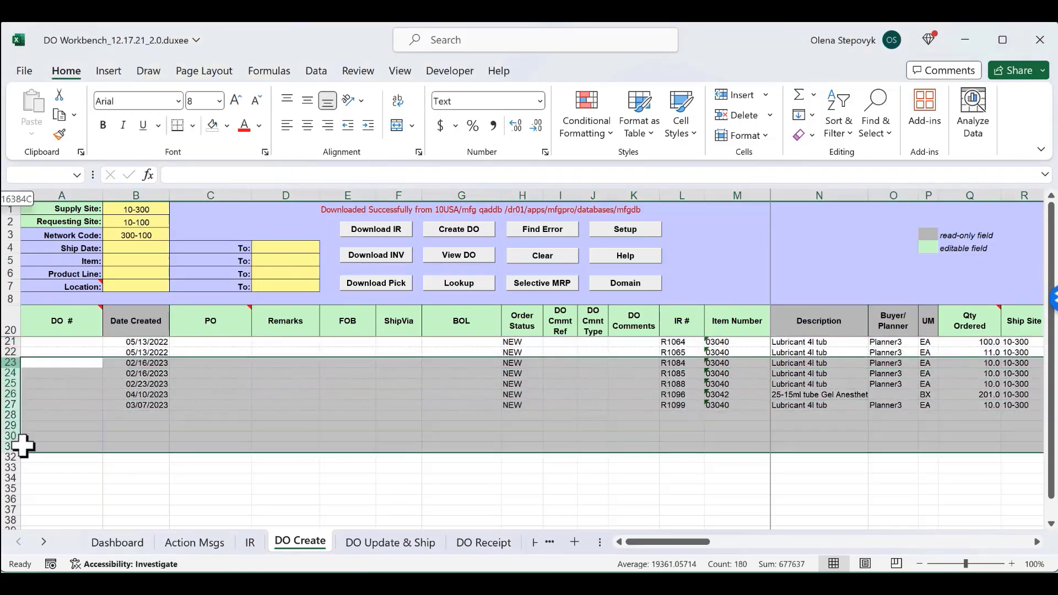
right_click(239, 402)
left_click(283, 276)
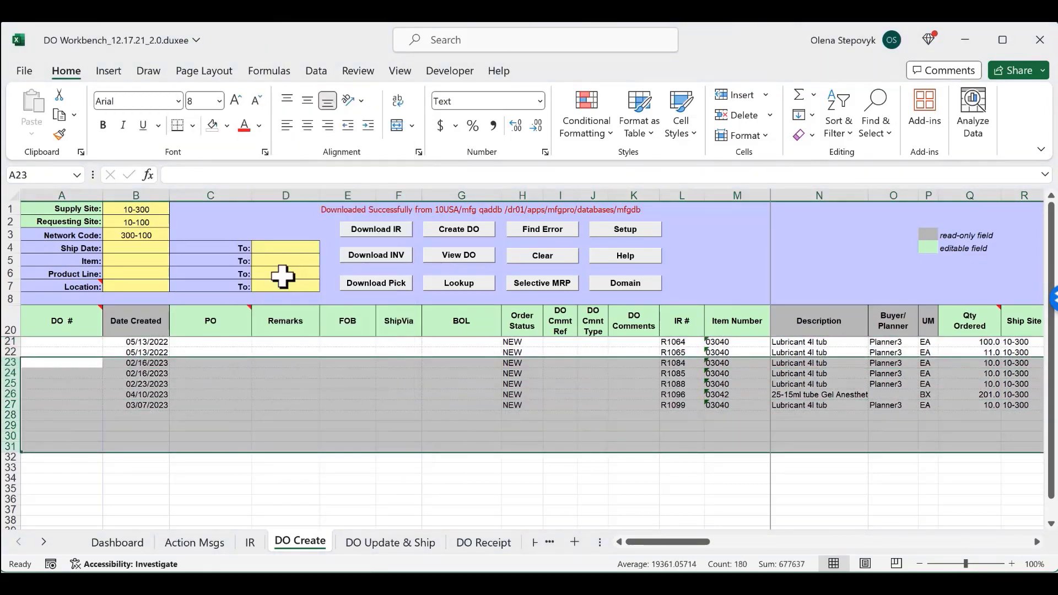
left_click(882, 353)
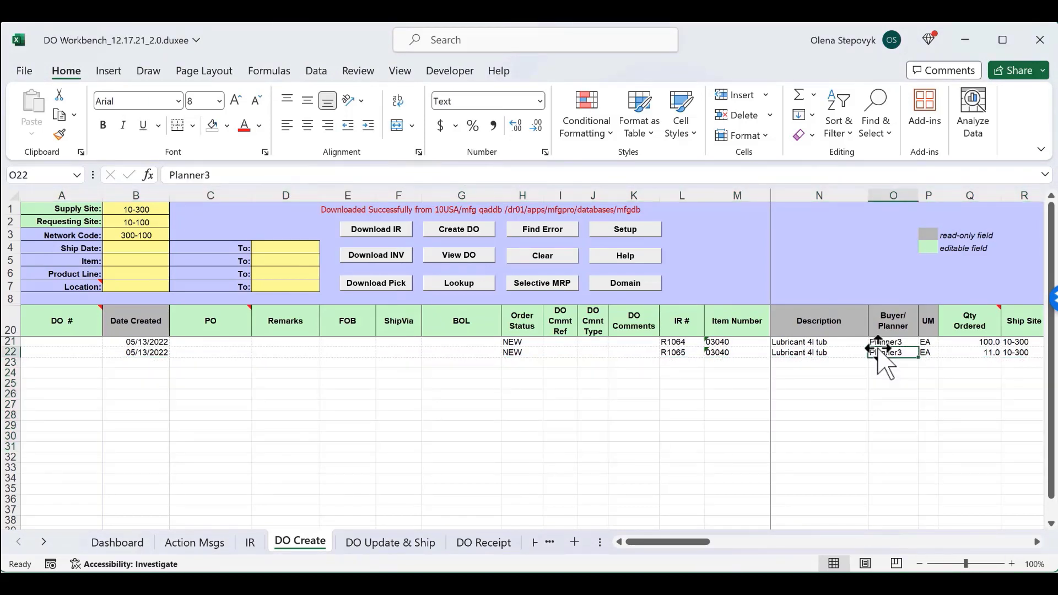
Set the pick location of both requisition rows to 010 and create the distribution order from them
left_click(1018, 544)
left_click(1018, 544)
left_click(1019, 543)
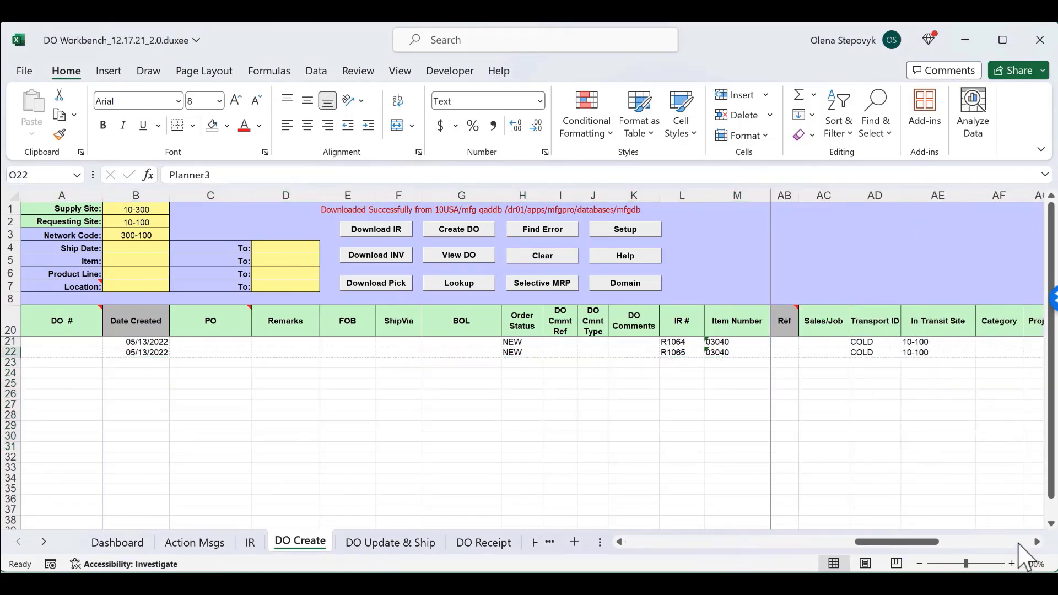
left_click(1018, 543)
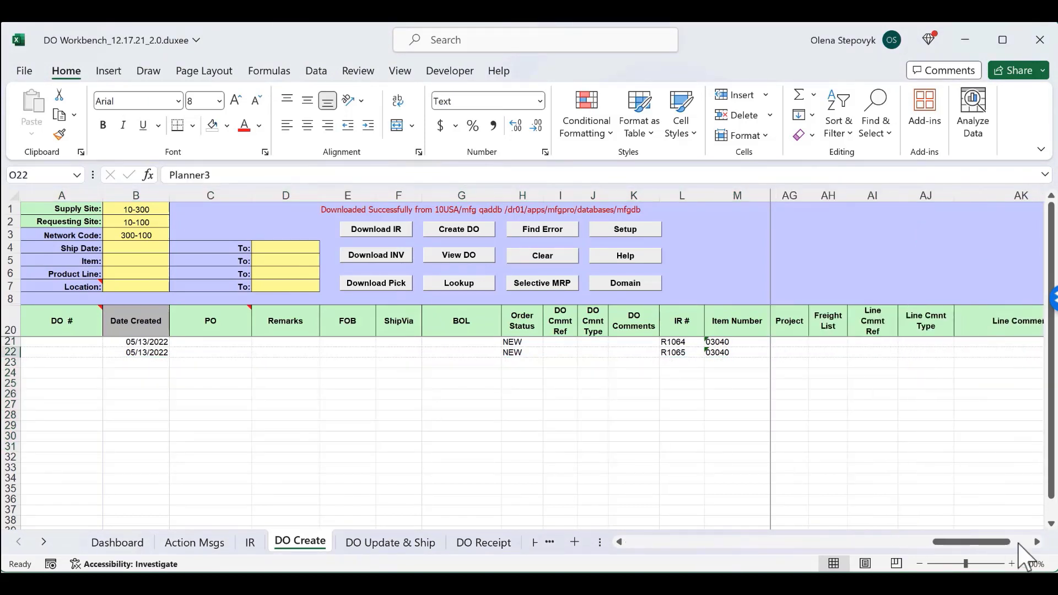
left_click(456, 228)
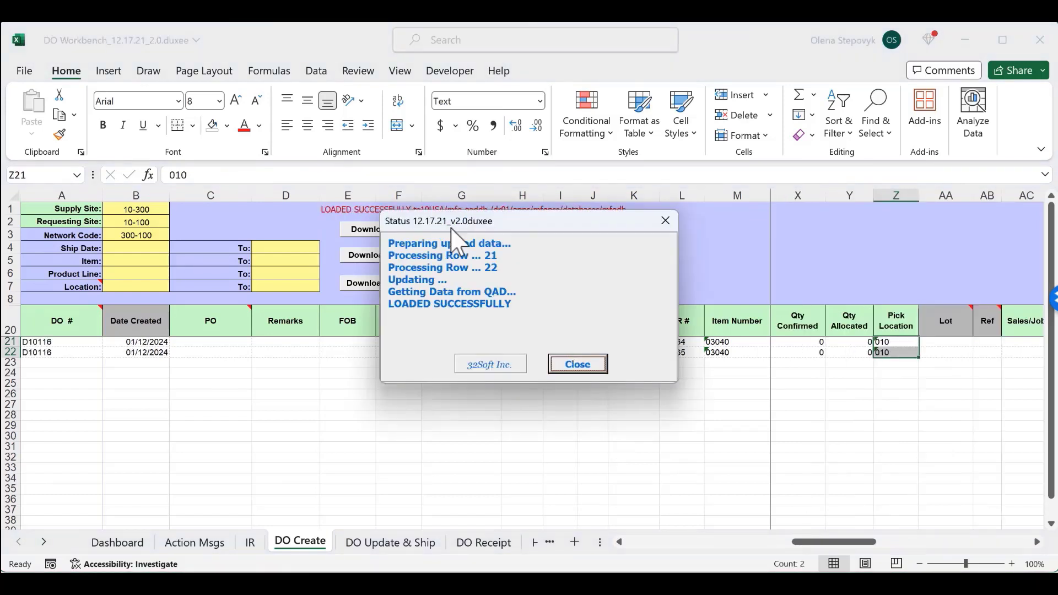
left_click(567, 365)
left_click_drag(33, 342, 47, 353)
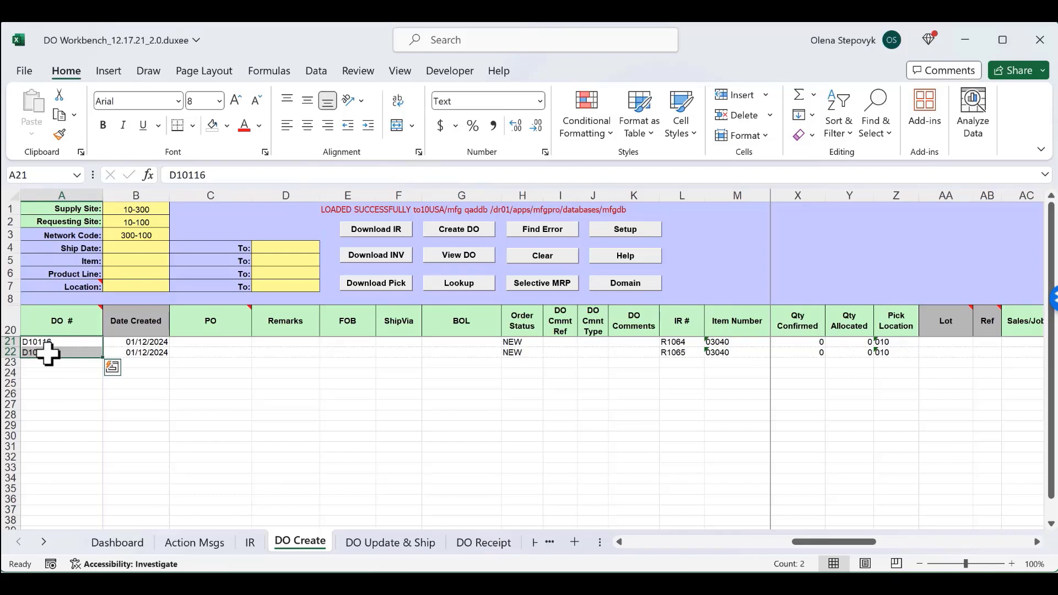
left_click(87, 344)
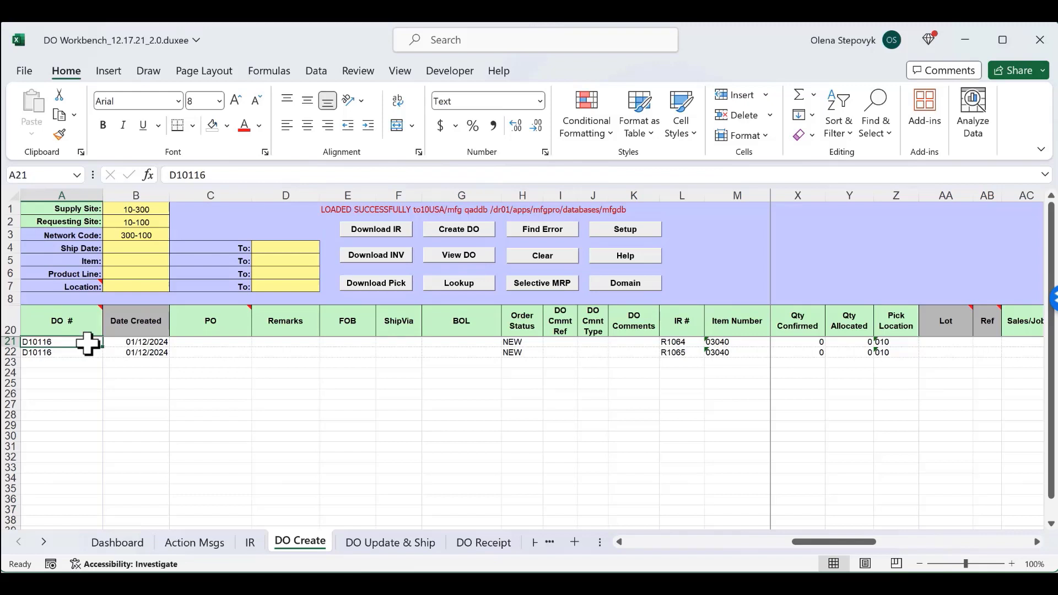
Run Selective MRP for the new distribution order, close the report, and select the requisition numbers in rows 21 and 22
left_click(545, 283)
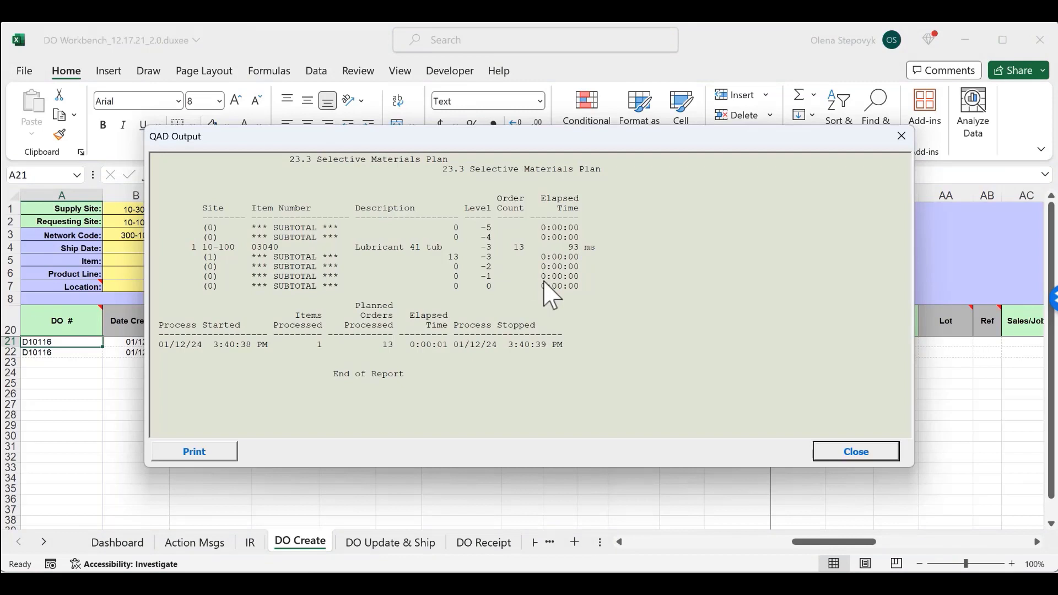
left_click(826, 451)
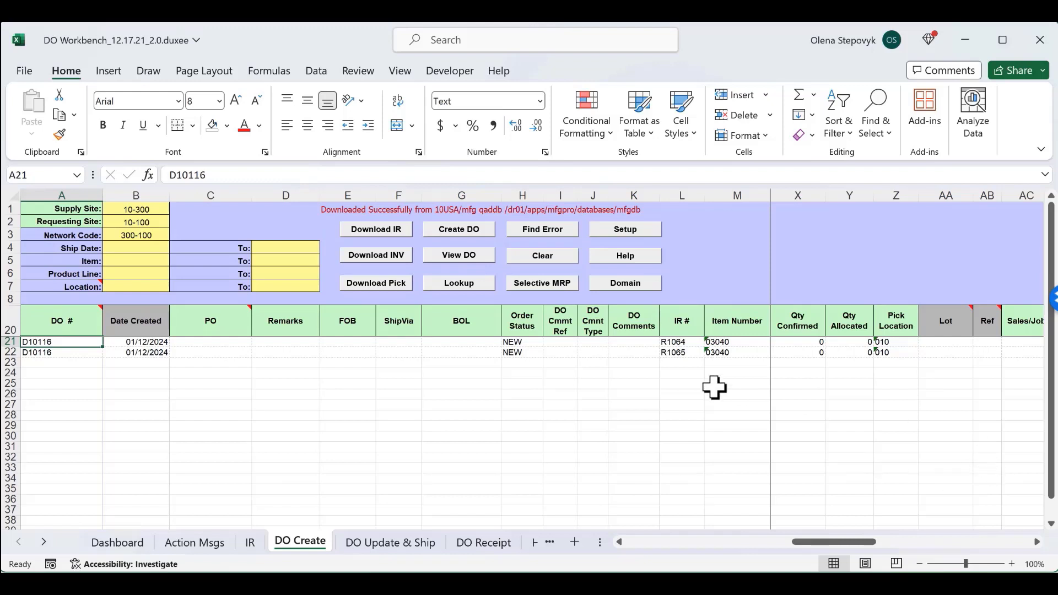
left_click_drag(672, 342, 676, 349)
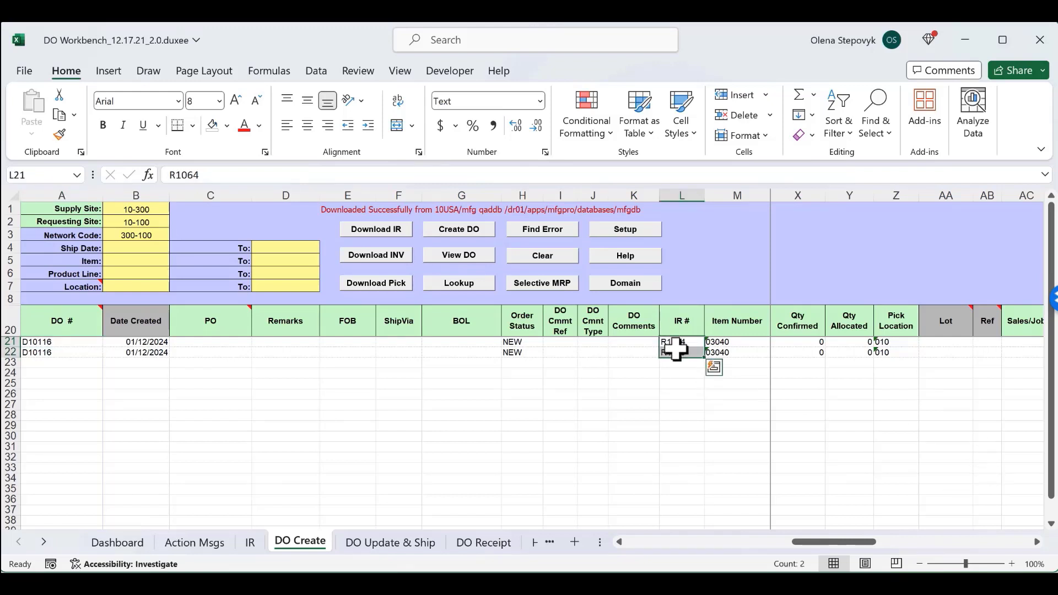
Clear the DO Create sheet and paste in the first three item rows from the DO Samples workbook, starting at row 21's item number
left_click(537, 257)
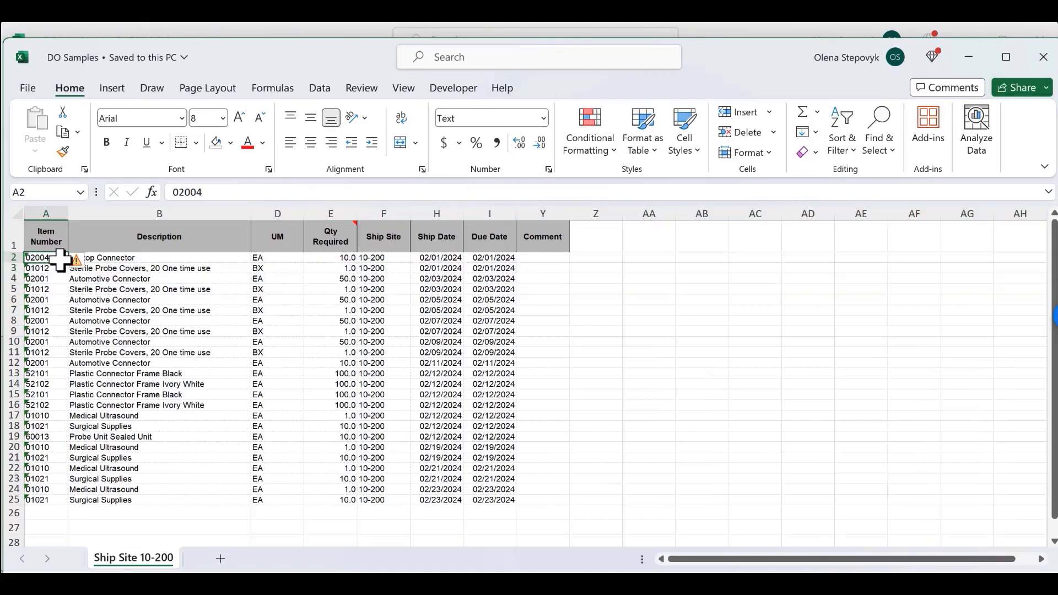
left_click_drag(61, 260, 541, 276)
key("ctrl+c")
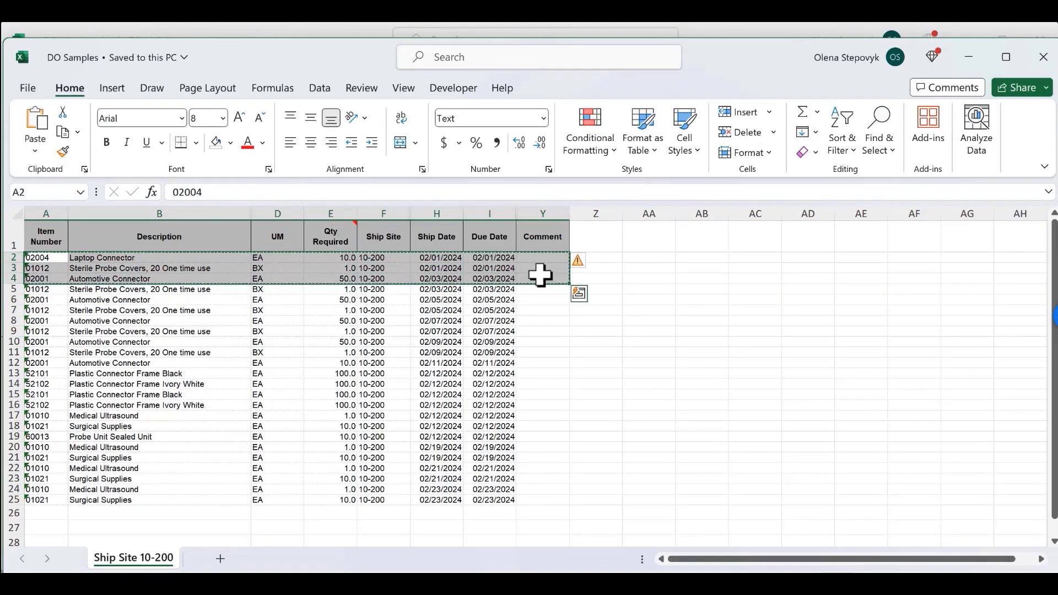
mouse_move(543, 570)
left_click(484, 534)
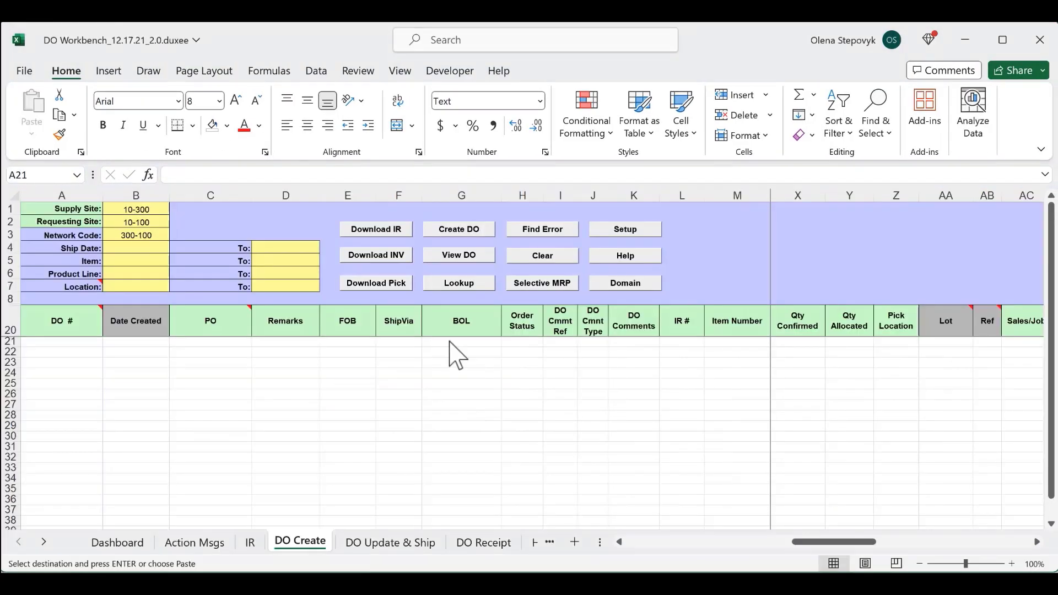
left_click(730, 343)
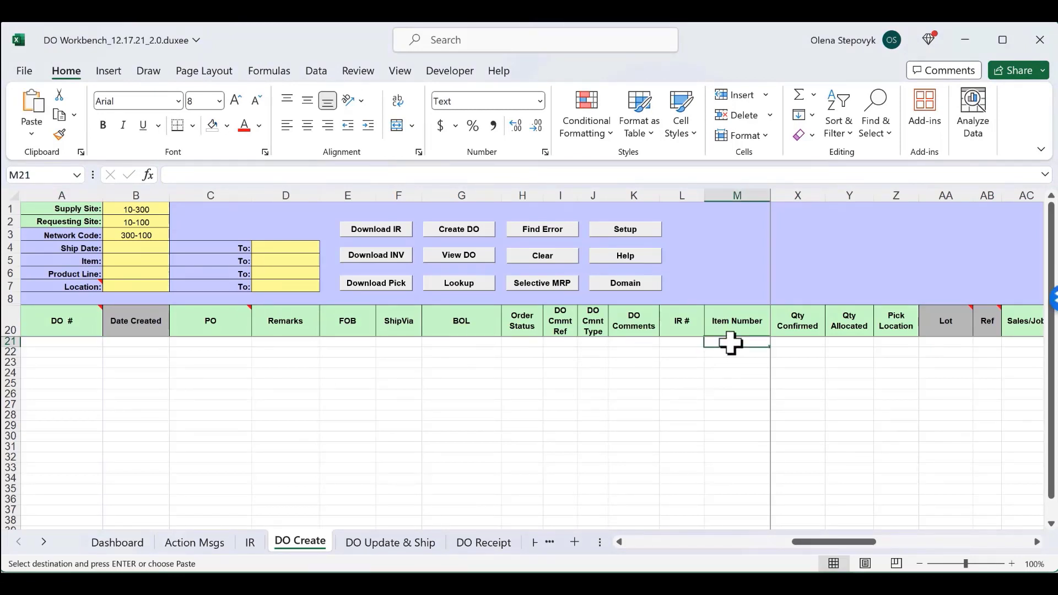
key("ctrl+v")
Check the item numbers and ship sites of the three pasted rows and create the distribution orders from them
scroll(846, 342, "left", 4)
left_click(848, 343)
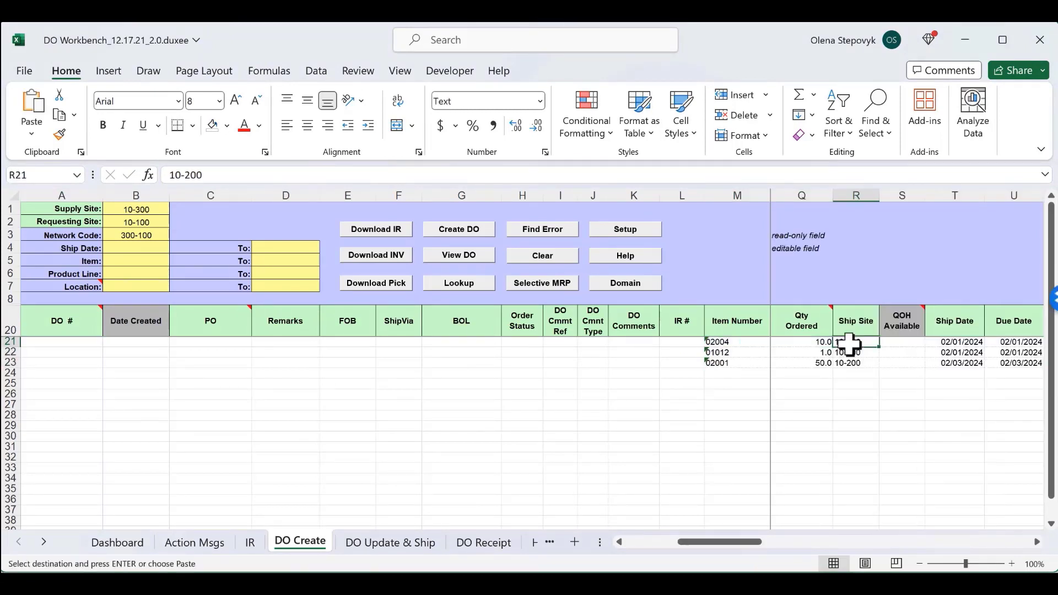
left_click(730, 342)
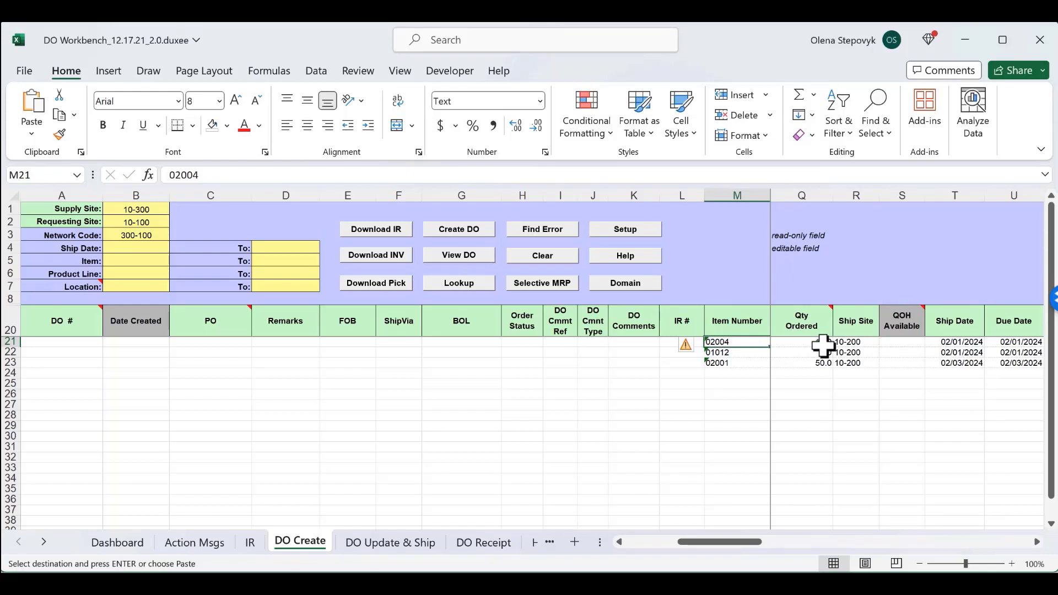
left_click(474, 229)
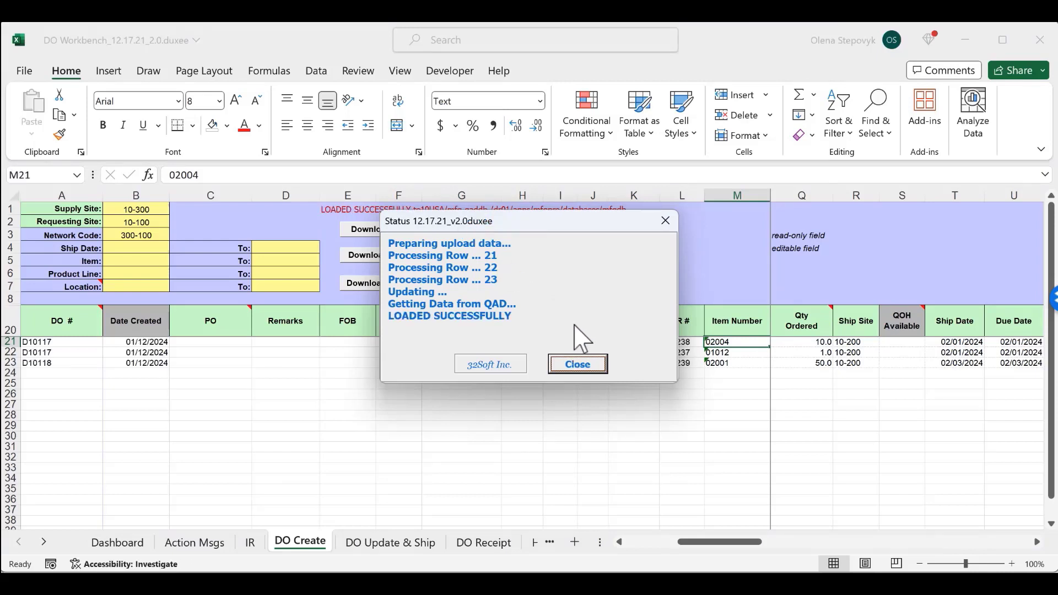
left_click(573, 363)
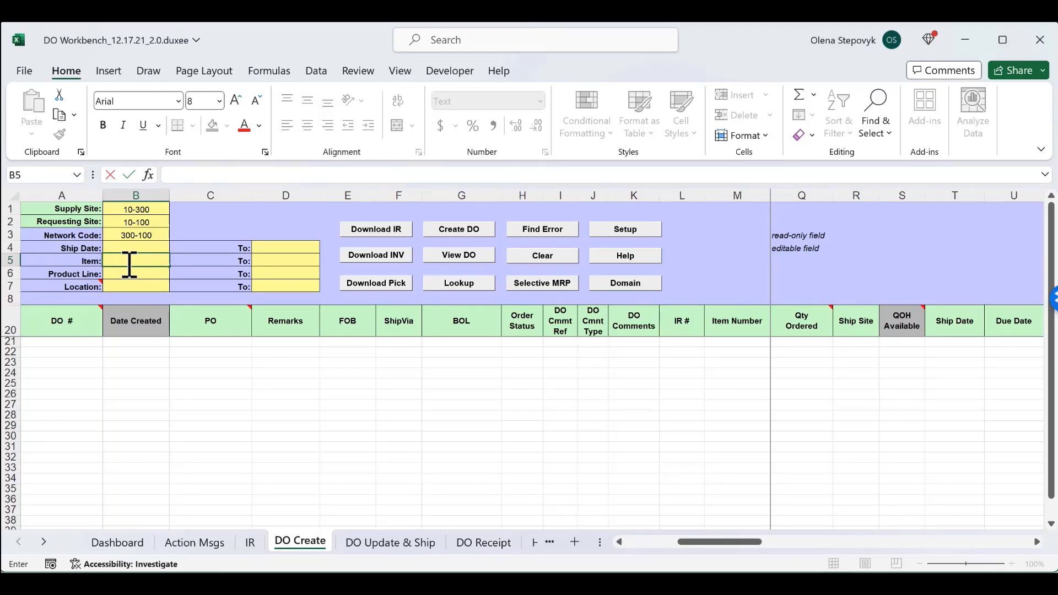
Set the DO Create item filter from 01021 to 01021 and download the matching inventory
type("01021")
key("Tab")
key("Left")
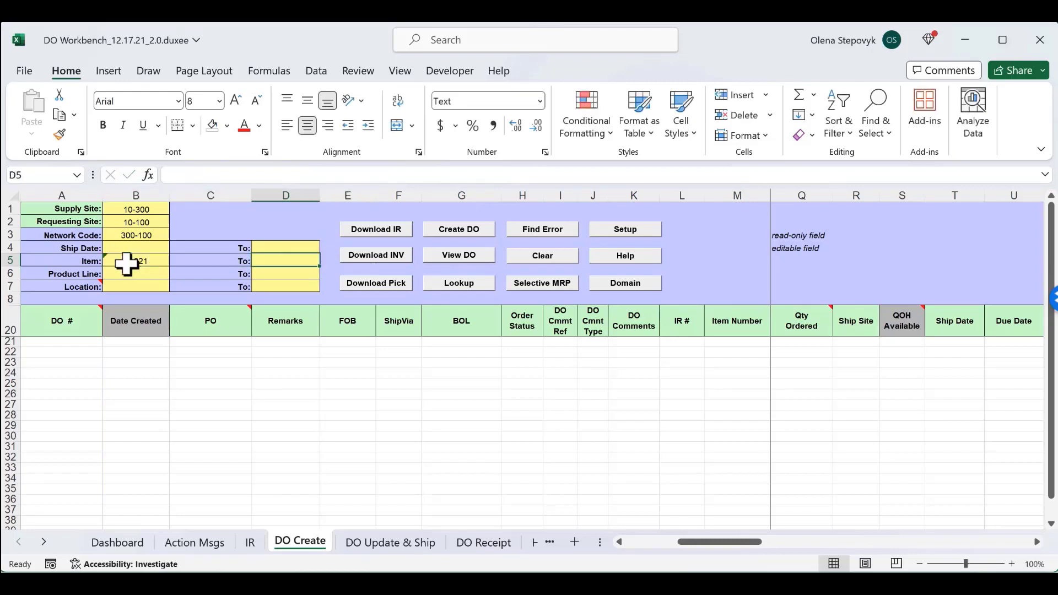
type("01021")
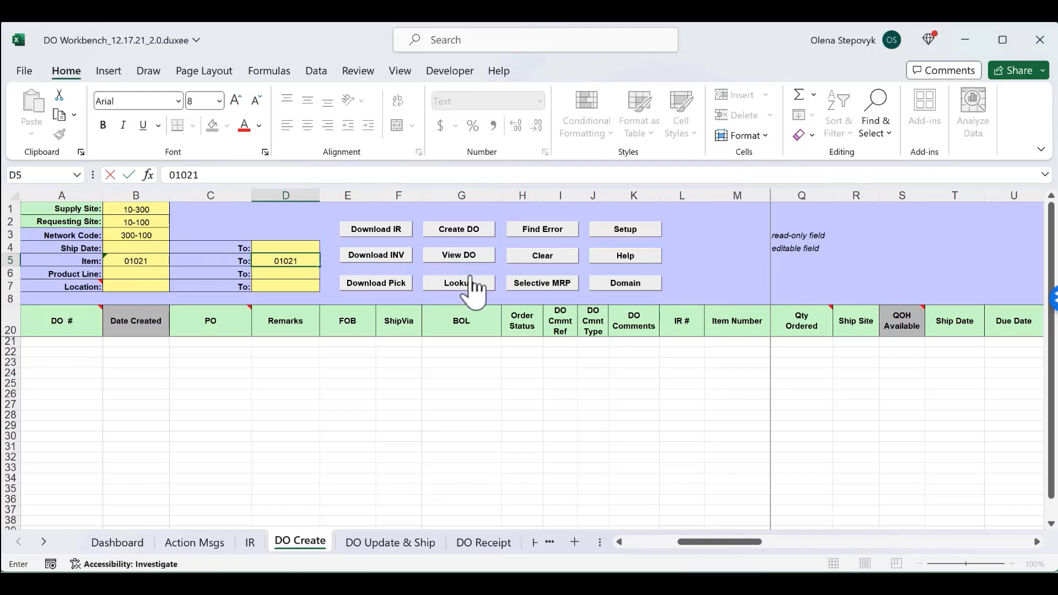
left_click(389, 259)
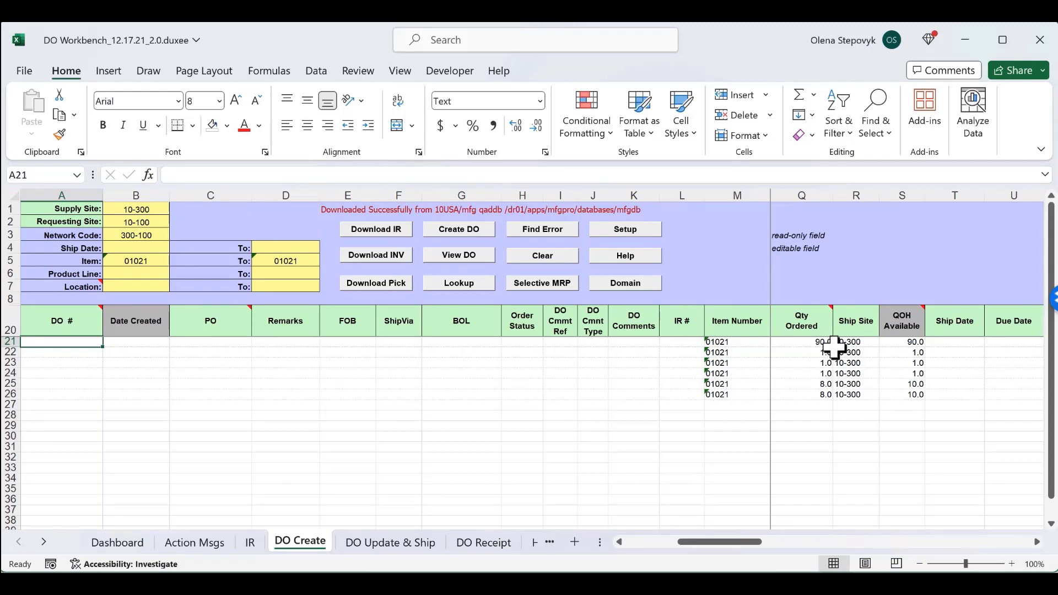
Compare the available quantities on hand and delete rows 22 to 27 from the downloaded inventory
left_click_drag(902, 343, 902, 372)
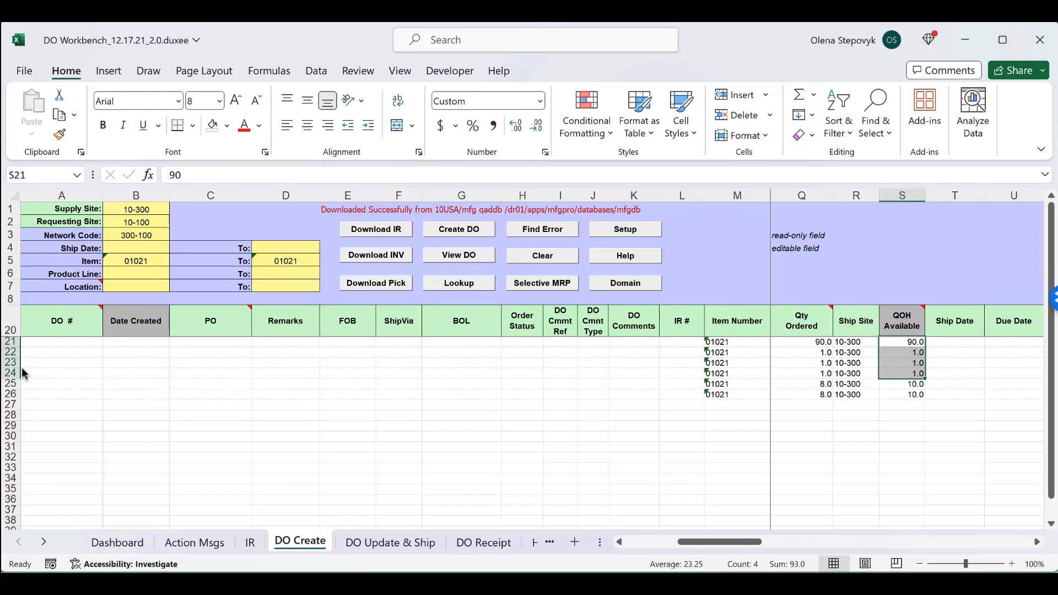
left_click(11, 353)
left_click_drag(11, 352, 11, 404)
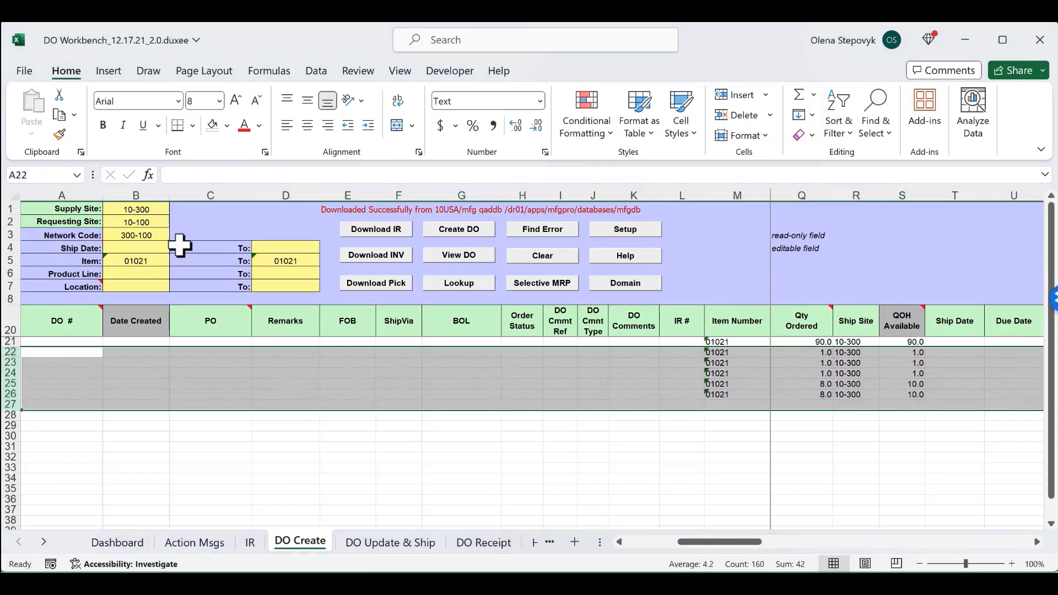
key("ctrl+minus")
Set both the ship date and the due date of item 01021 in row 21 to 03/01/24
left_click(827, 342)
key("Right")
key("Right")
left_click_drag(956, 343, 992, 344)
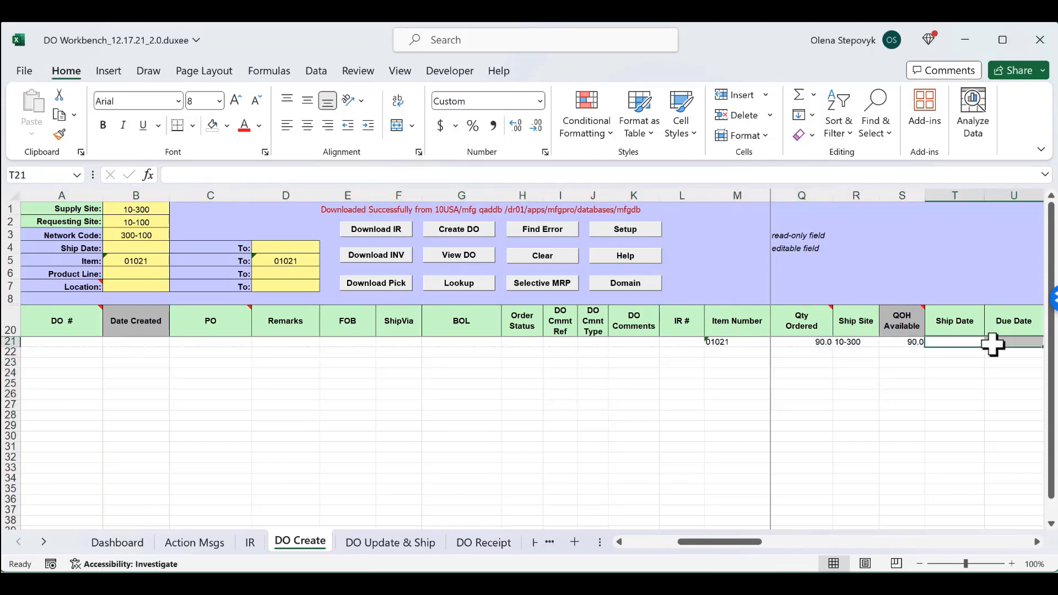
type("03/01/24")
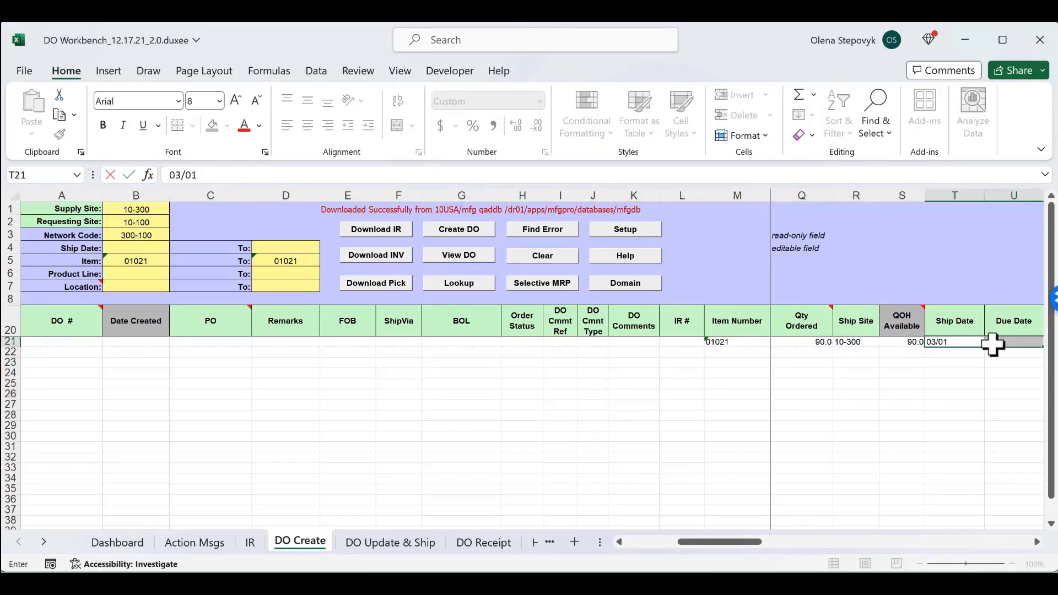
key("Tab")
Pick MEDIUM from the lookup as row 21's transport ID and create the distribution order
key("Tab")
key("Tab")
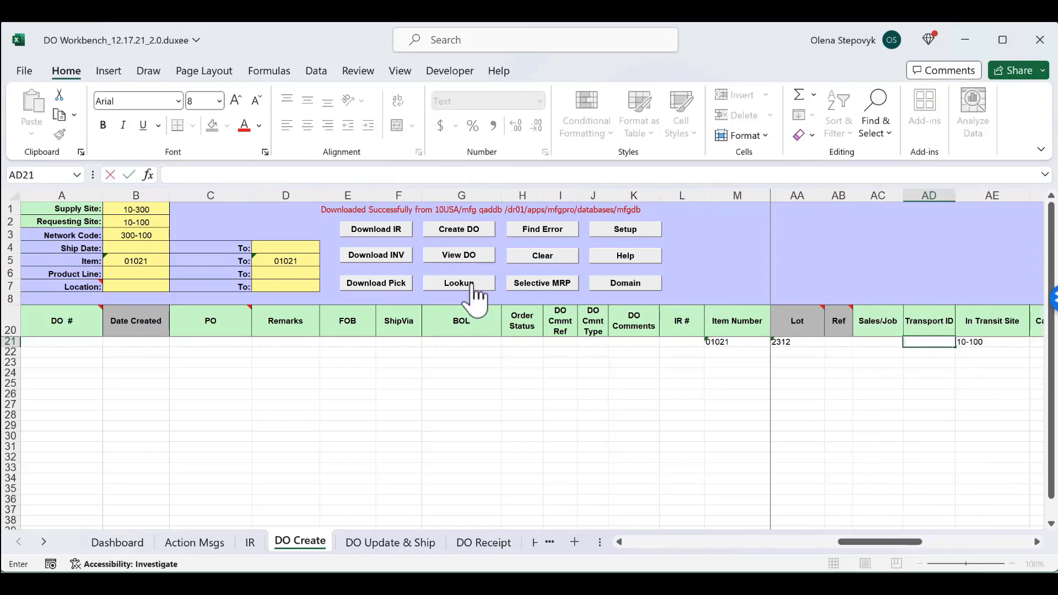
left_click(472, 283)
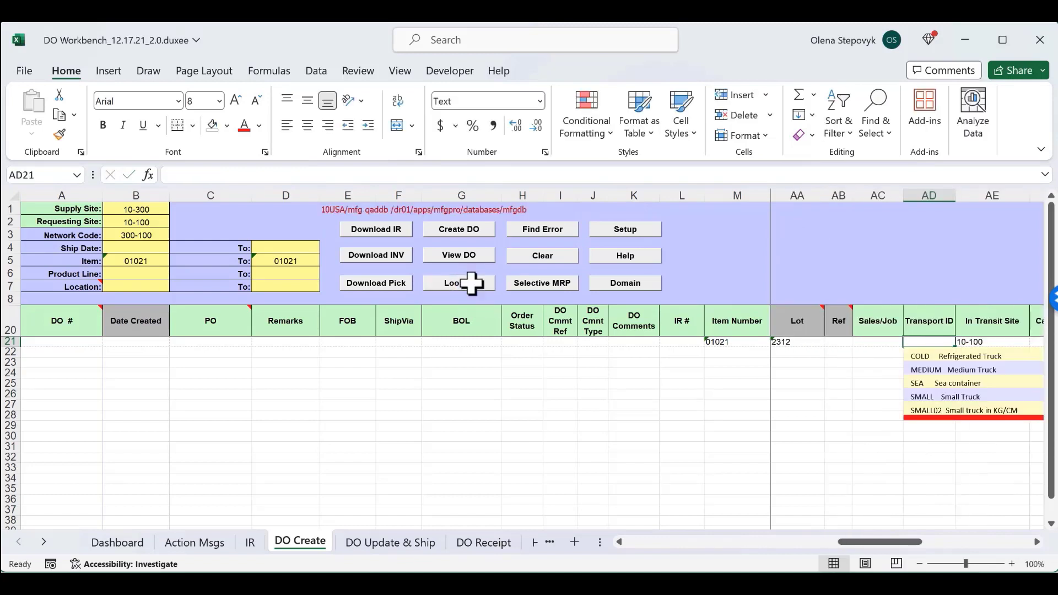
left_click(919, 369)
left_click(452, 229)
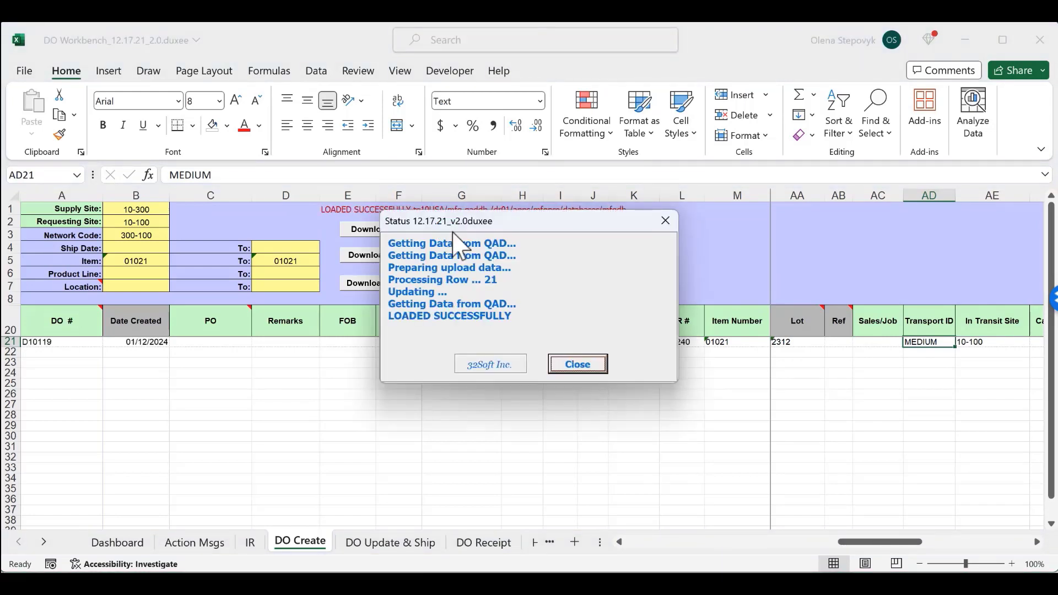
left_click(586, 365)
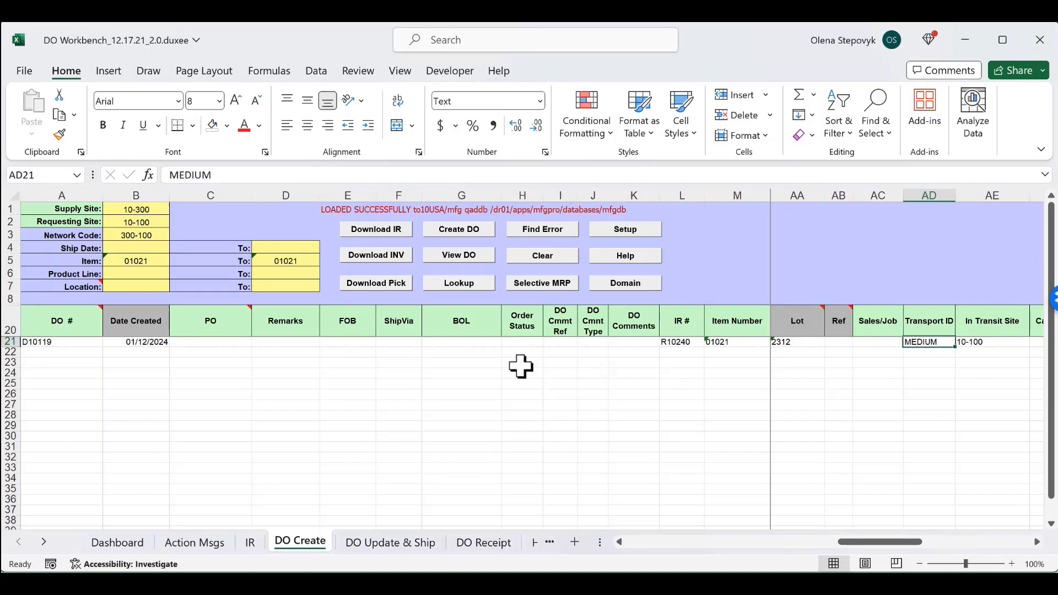
left_click(40, 342)
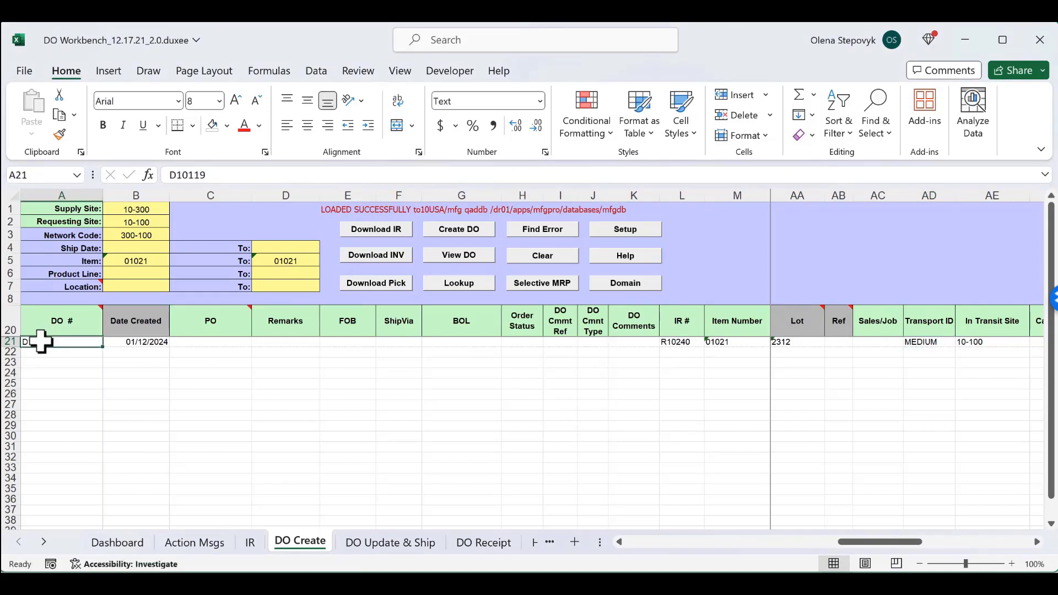
left_click(665, 343)
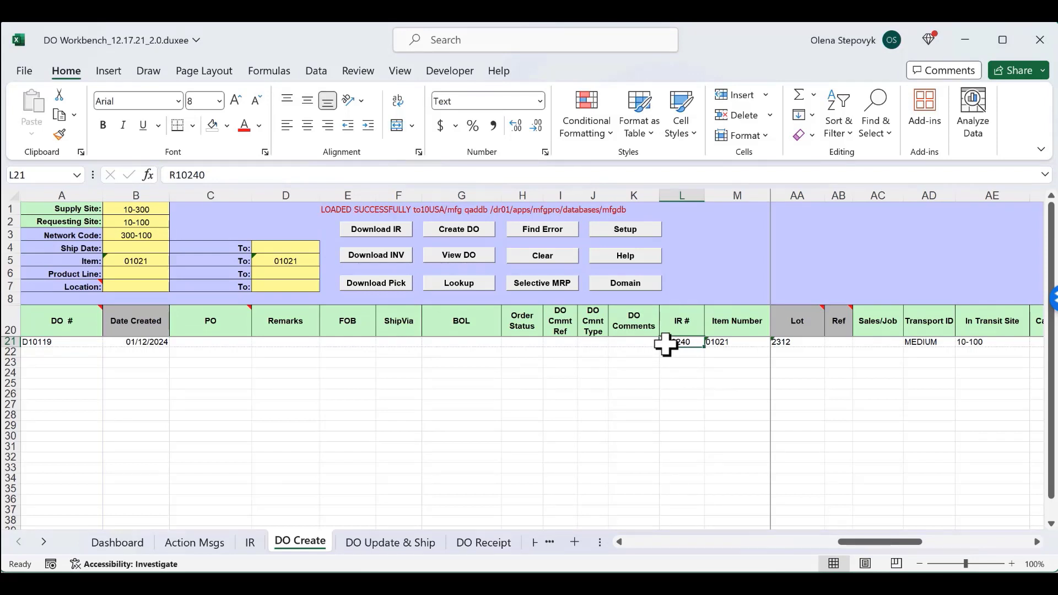
Download the distribution orders for receipt site 10-100 with due dates from 01/01/24 into the DO Update & Ship sheet
left_click(391, 544)
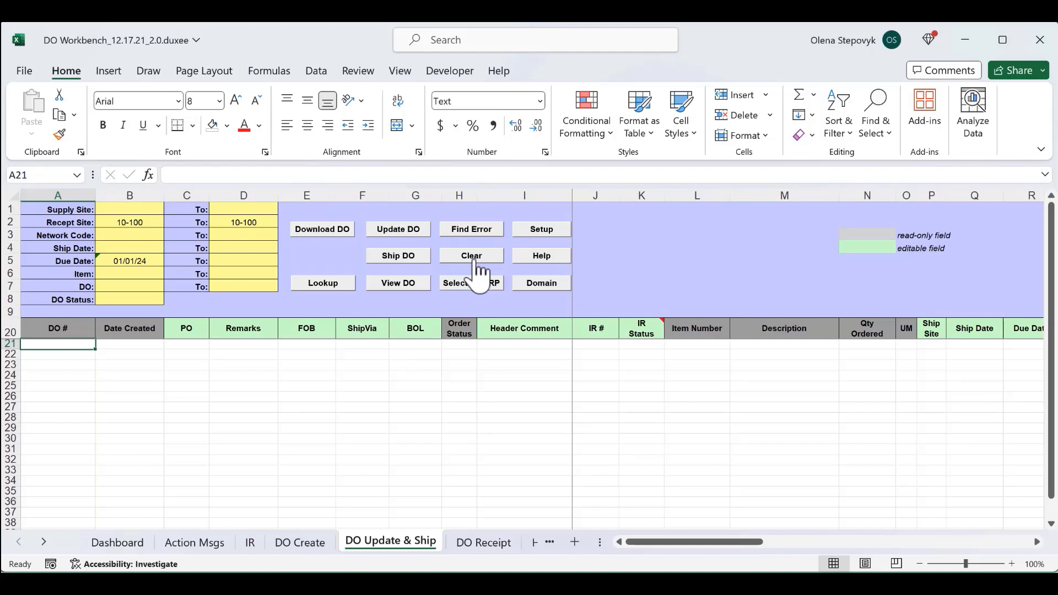
left_click(324, 228)
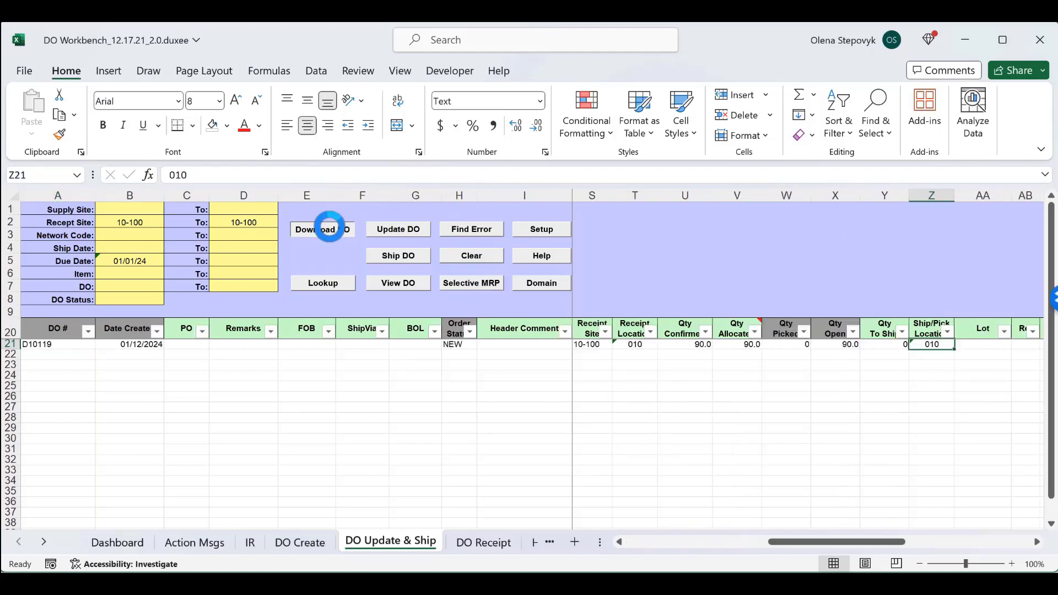
left_click(625, 541)
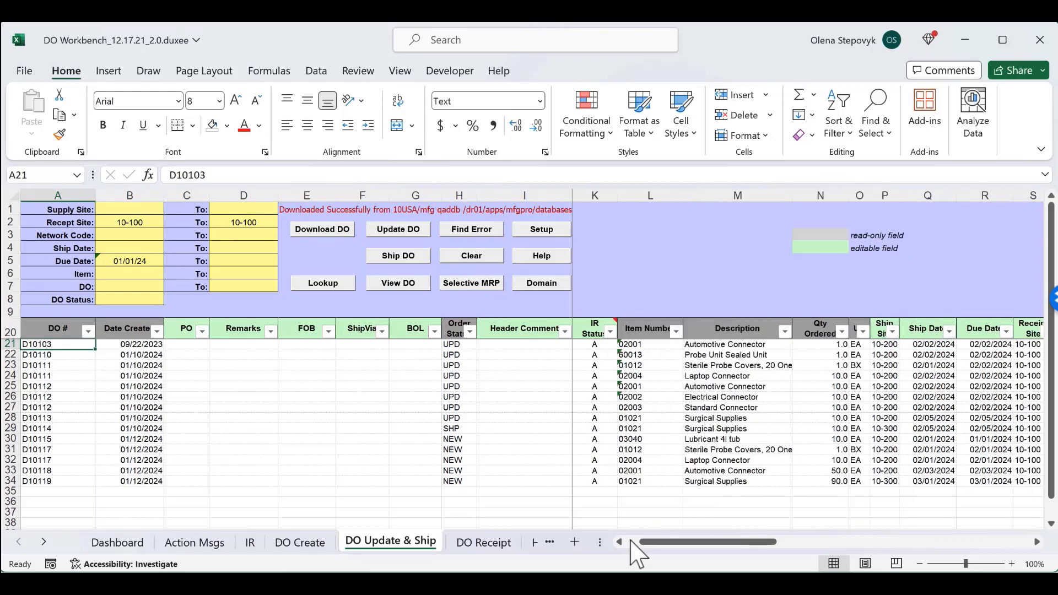
Delete rows 21 to 31 from the downloaded distribution orders, and from the remaining list delete row 23
left_click_drag(10, 344, 9, 449)
right_click(270, 370)
left_click(321, 241)
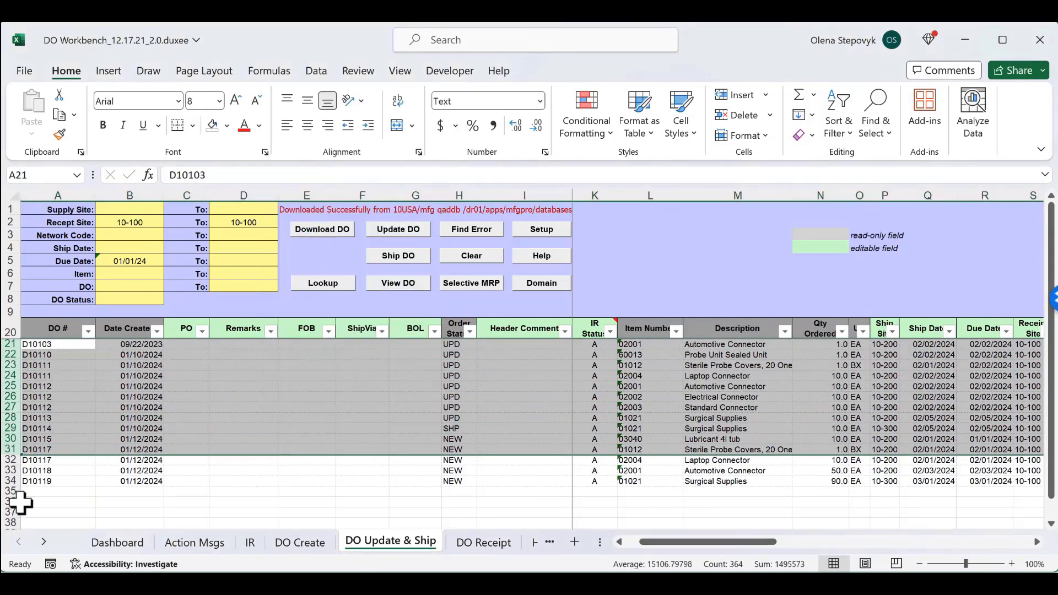
right_click(14, 367)
left_click(68, 237)
Set the ship and due dates of the Laptop Connector and Automotive Connector rows to 03/01/24 and go to their confirmed quantity
left_click_drag(951, 342, 968, 353)
type("03/01/24")
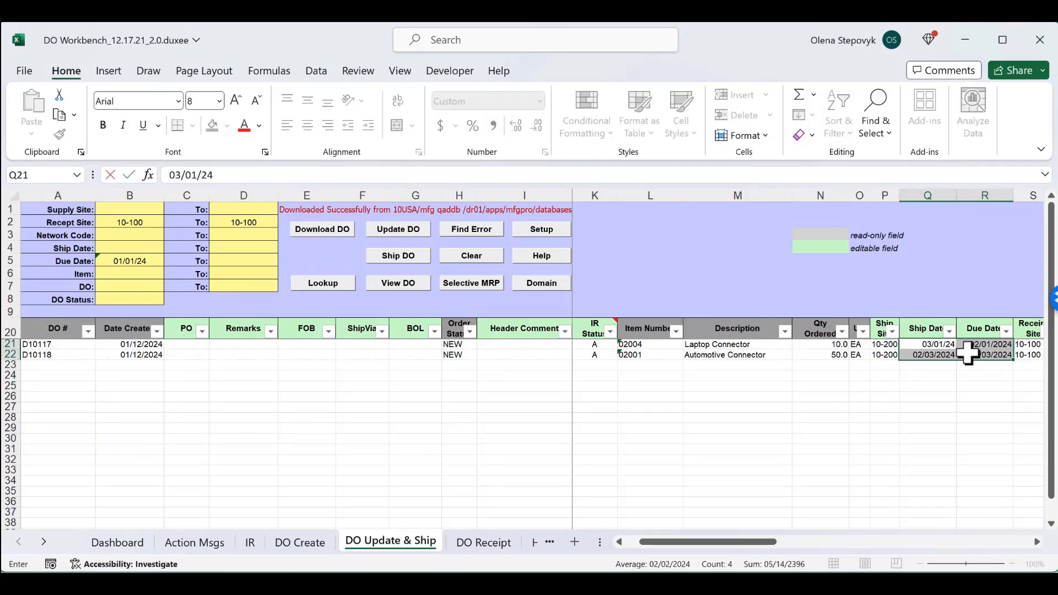
key("ctrl+Return")
key("Right")
key("Right")
key("Right")
key("Right")
key("Right")
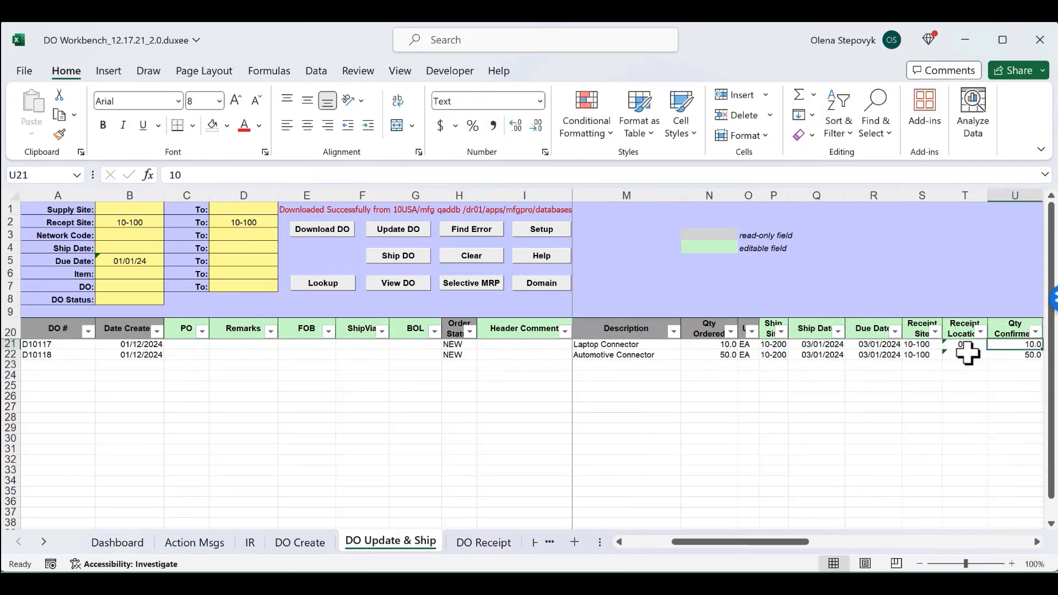
Update the distribution orders of the Laptop Connector and Automotive Connector rows and select their allocated quantities
key("Right")
key("Right")
key("Right")
key("Right")
key("Right")
key("Right")
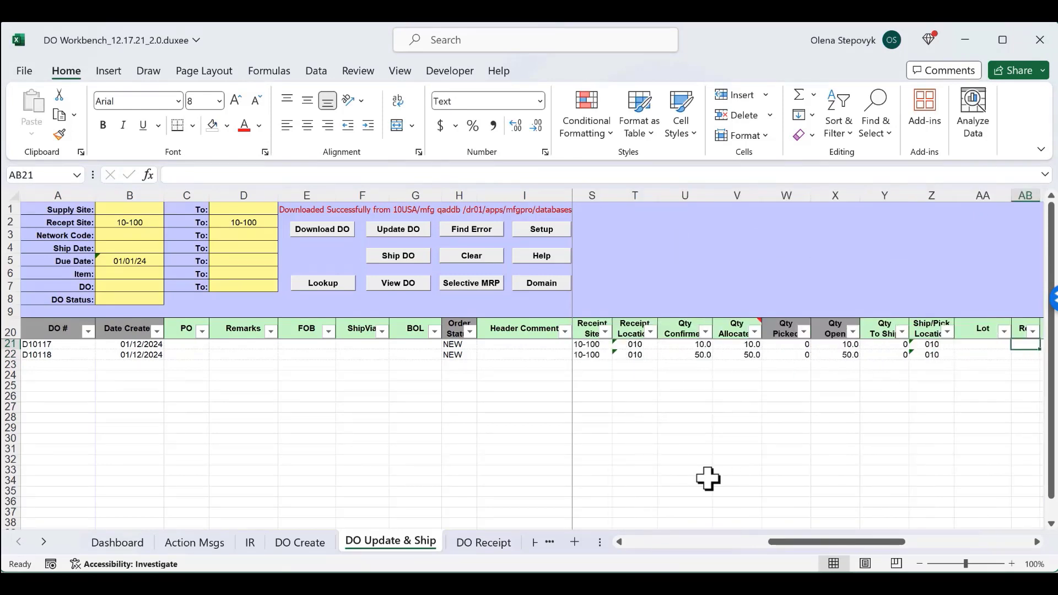
left_click(415, 230)
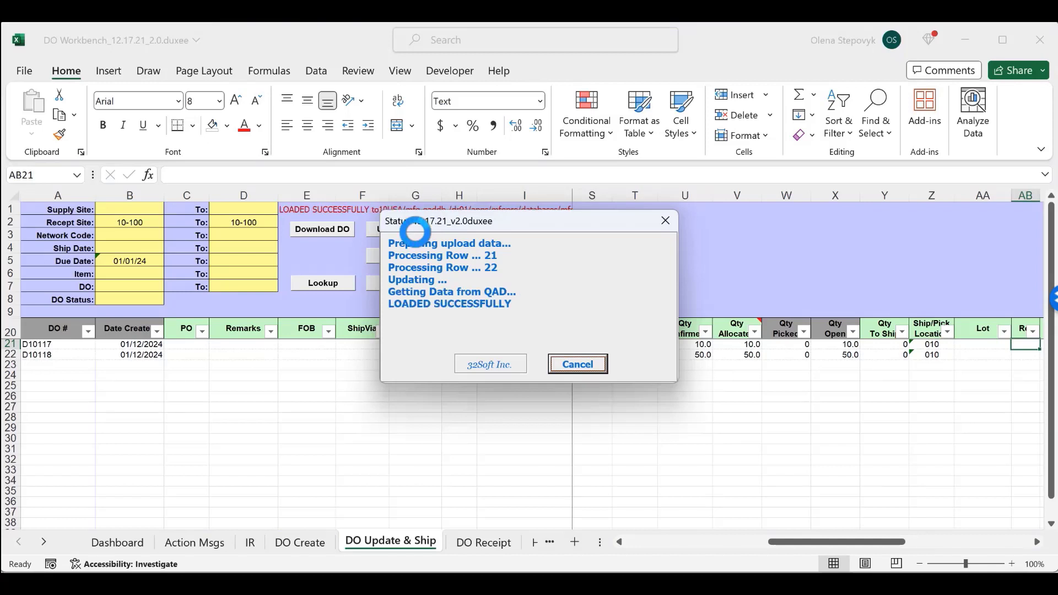
left_click(570, 369)
left_click_drag(738, 344, 745, 355)
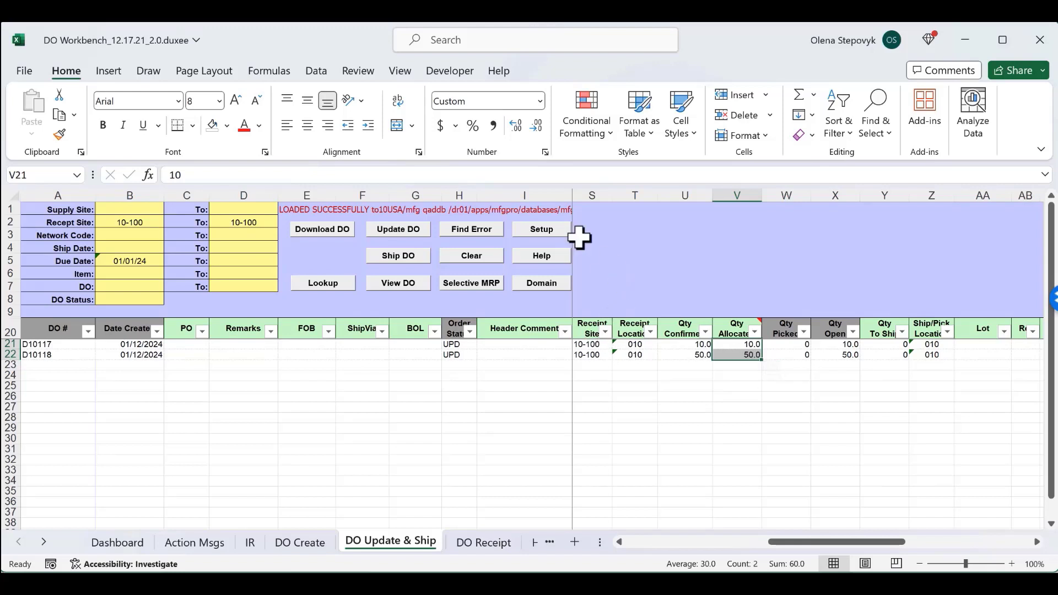
Limit the item range to 01021 through 01021 and download the matching distribution orders
double_click(121, 273)
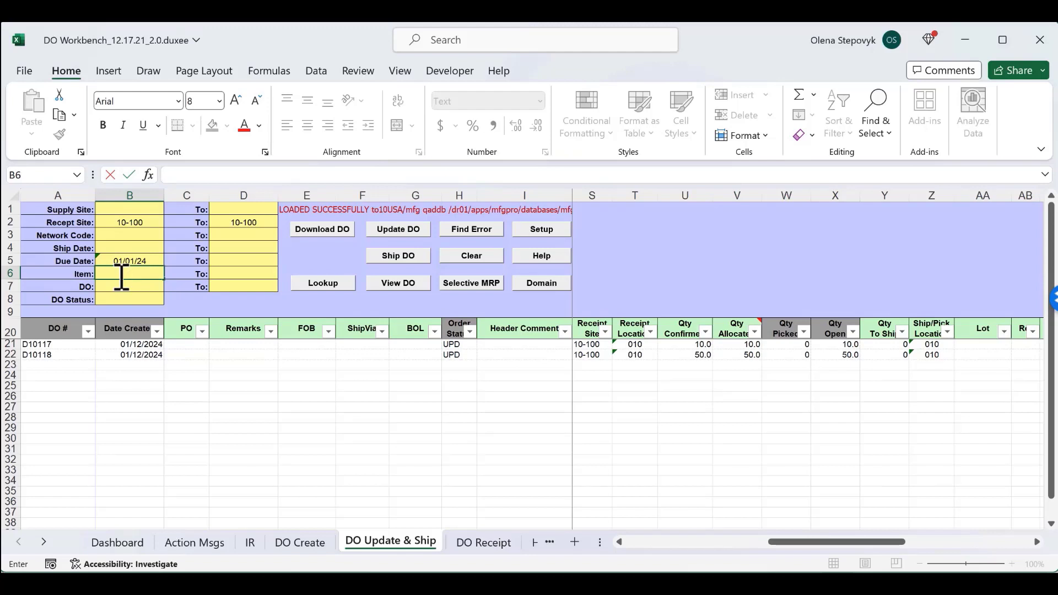
type("01021")
key("Tab")
key("Tab")
type("010")
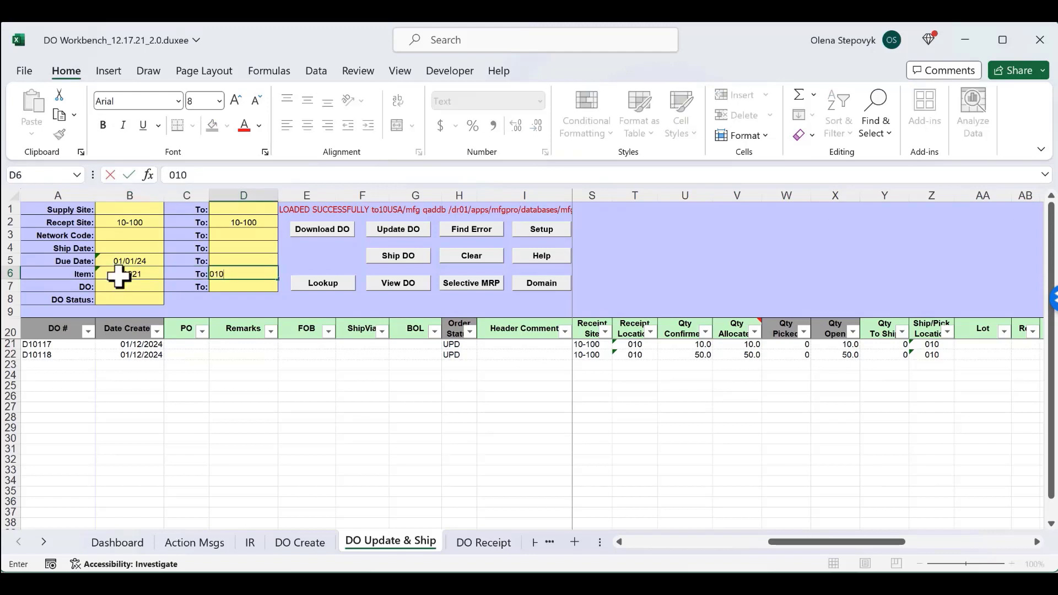
type("21")
left_click(212, 374)
left_click(321, 229)
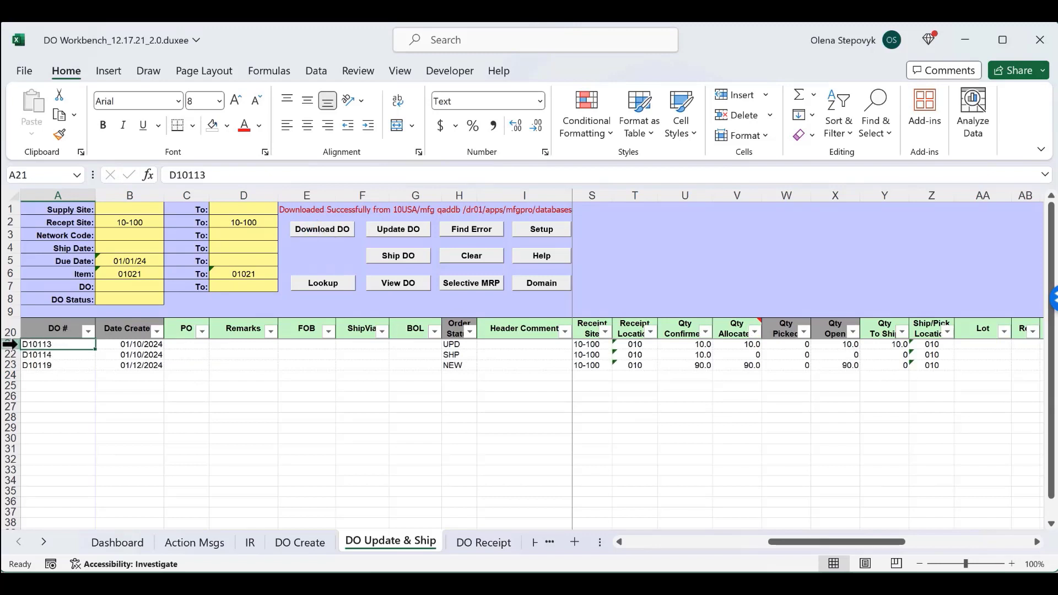
Delete rows 21 and 22 from the distribution orders downloaded for item 01021
left_click_drag(10, 344, 11, 356)
right_click(73, 354)
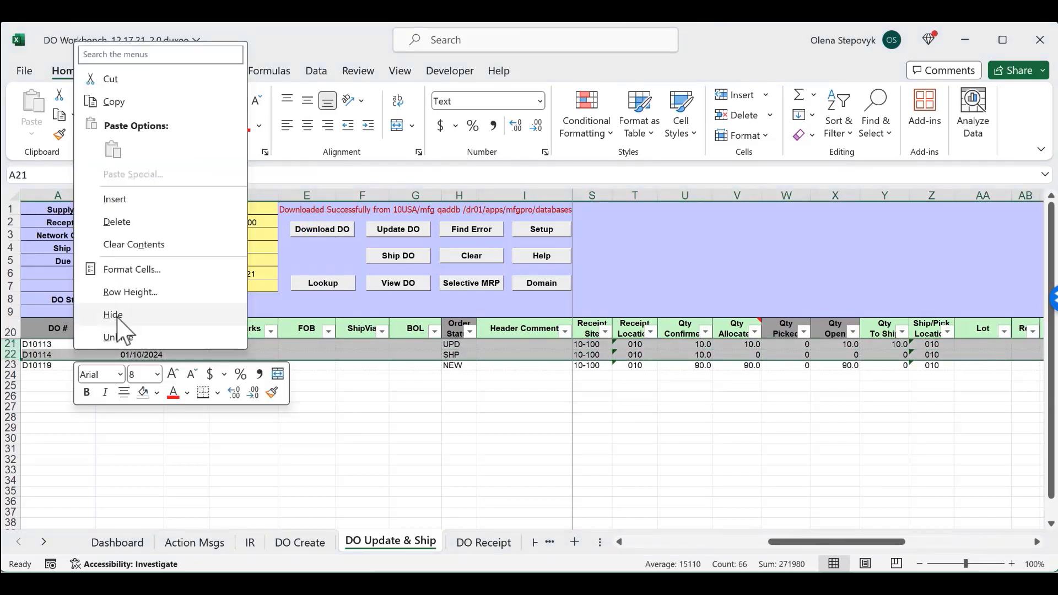
left_click(144, 221)
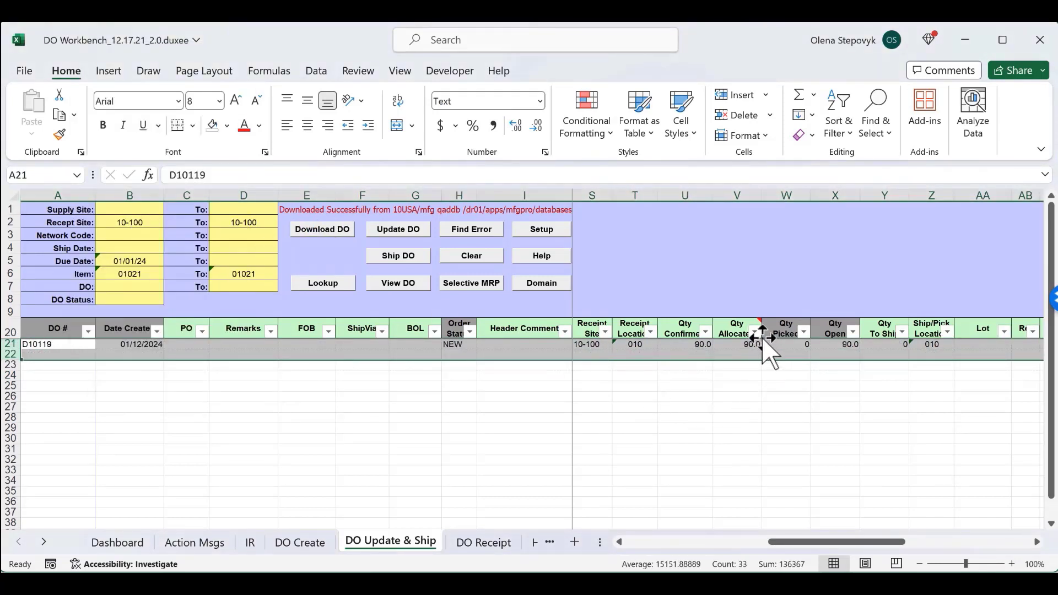
Look up the available stock for row 21's ship/pick location and choose location 010 with lot 2312
left_click(760, 344)
key("Right")
key("Right")
key("Right")
key("Right")
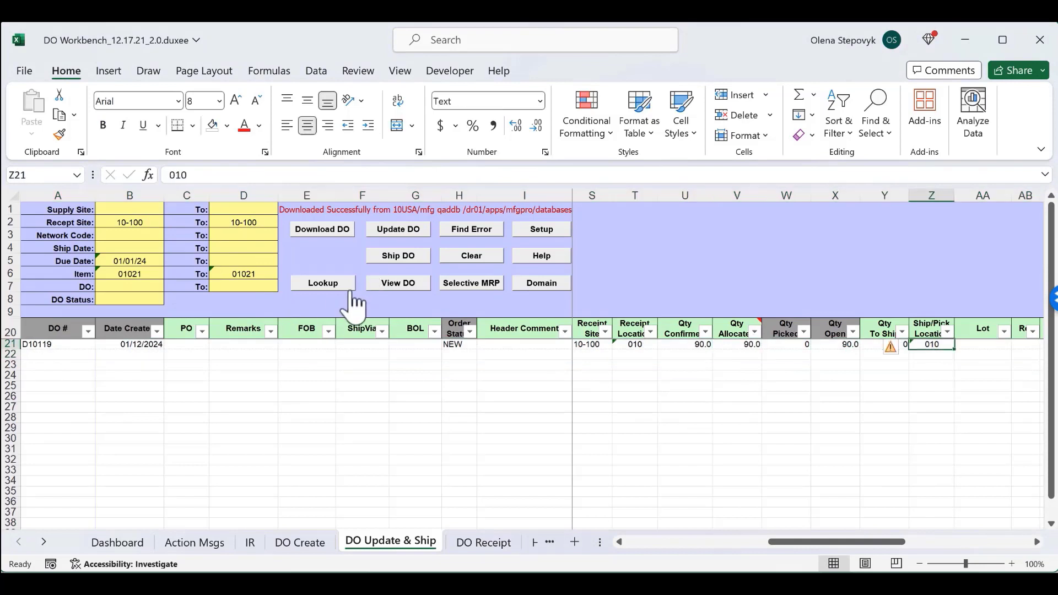
left_click(350, 291)
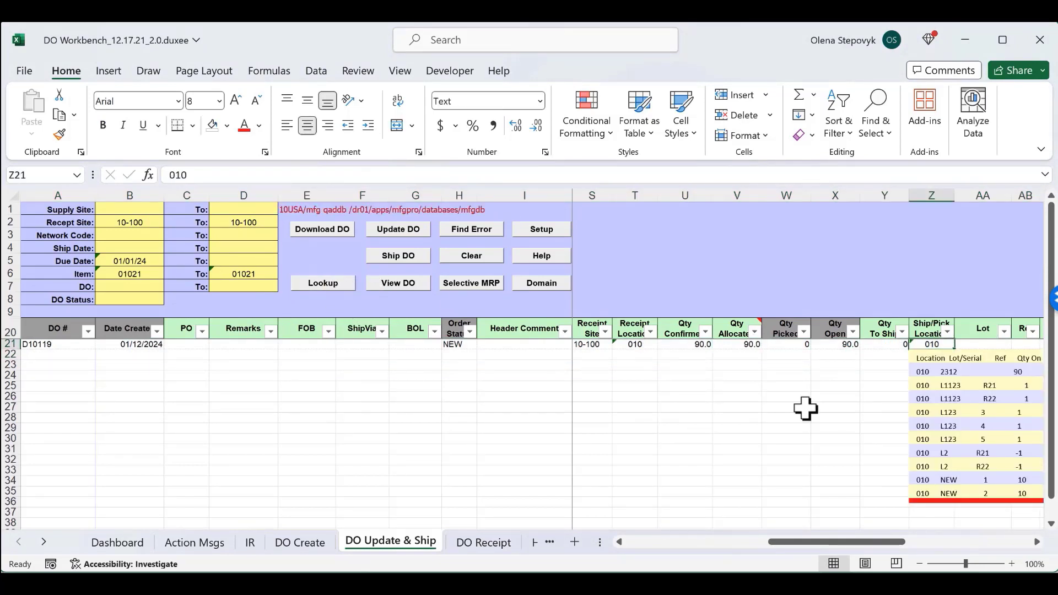
left_click(931, 372)
Set row 21's allocated quantity to 80 and update the distribution order
left_click(753, 344)
type("90")
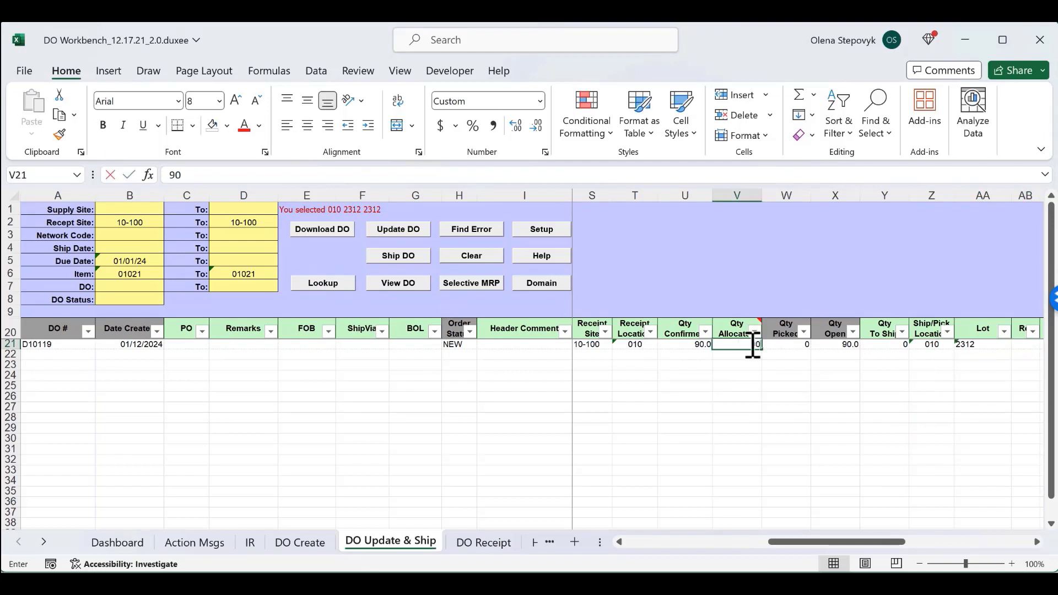
left_click(410, 229)
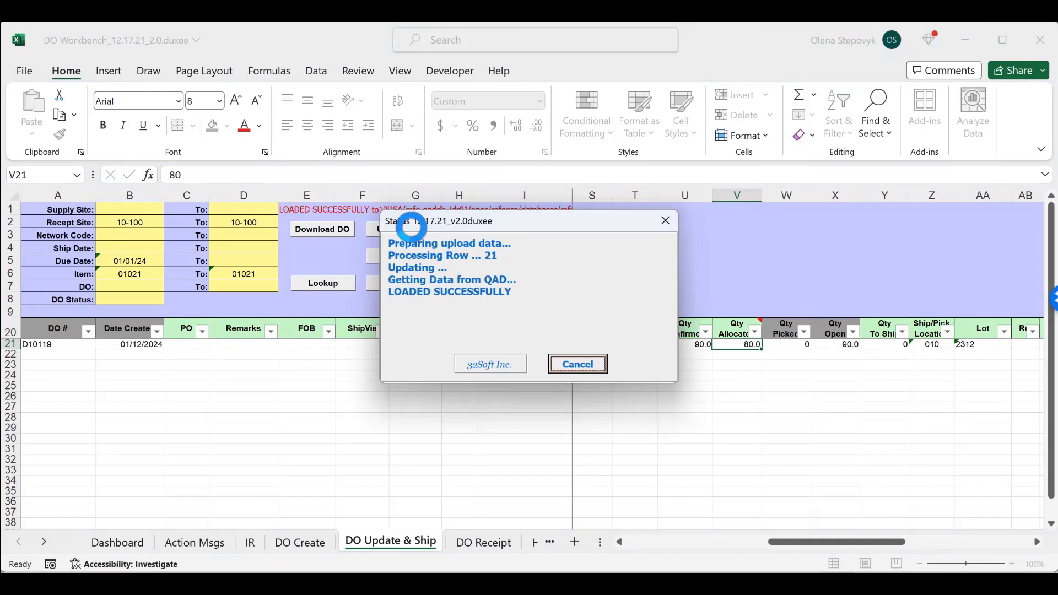
left_click(576, 365)
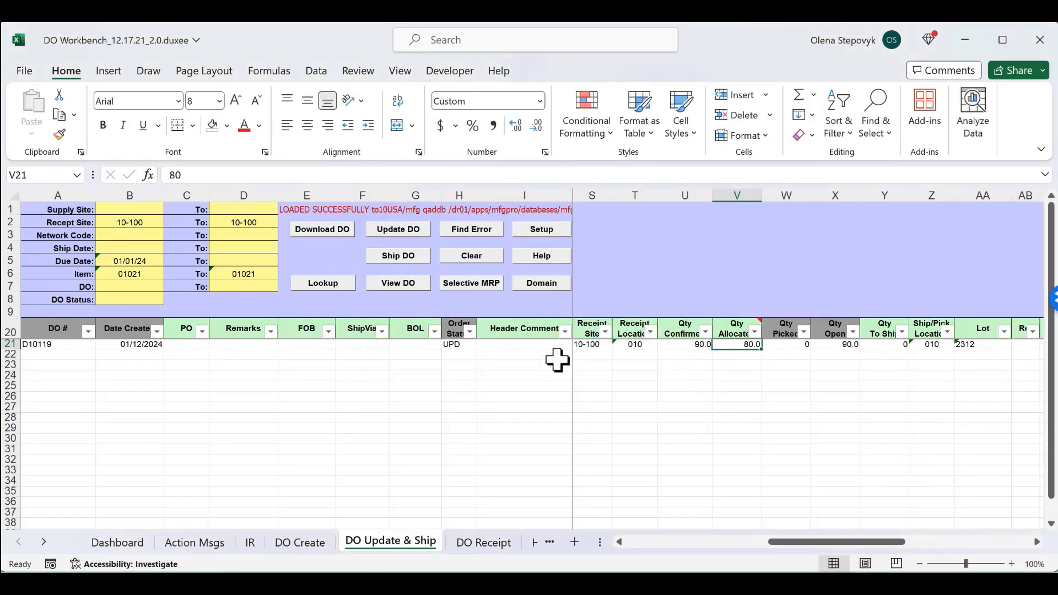
Download the item 01021 distribution orders again, check the location and lot in row 23, and delete rows 21 and 22
left_click(316, 226)
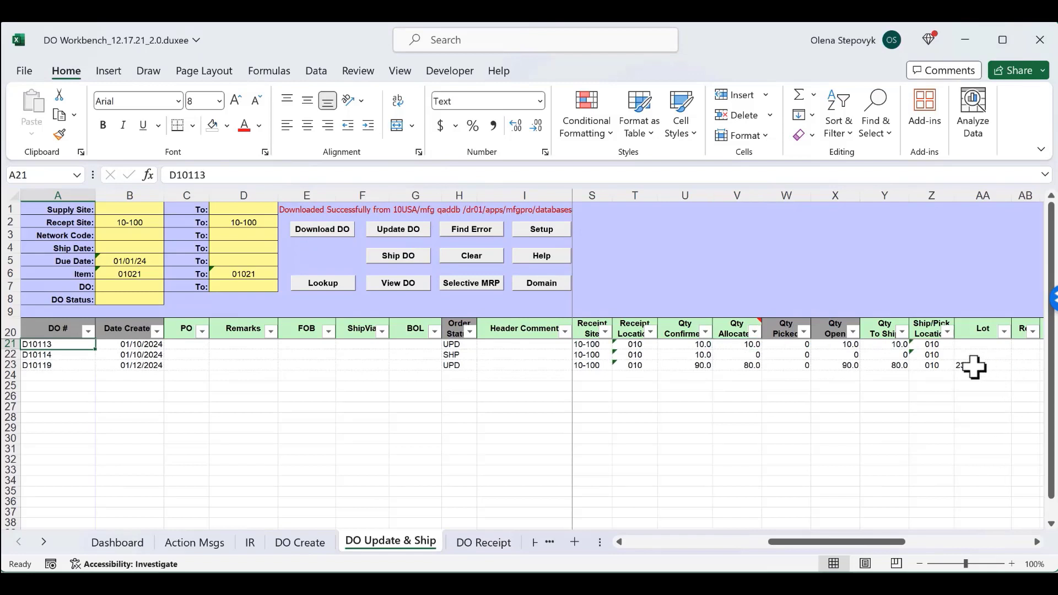
left_click_drag(919, 365, 964, 366)
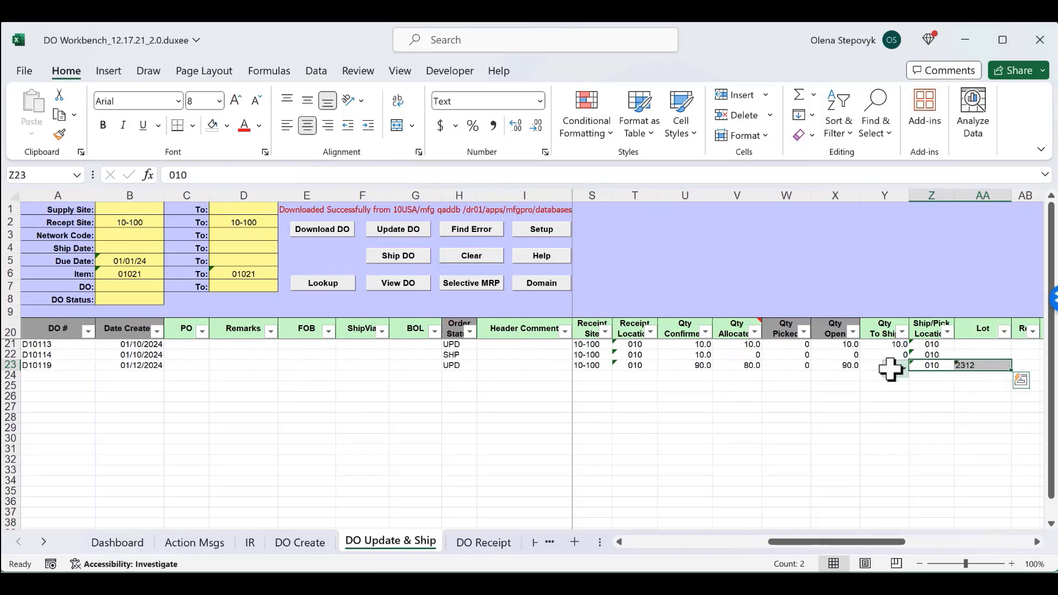
left_click(884, 345)
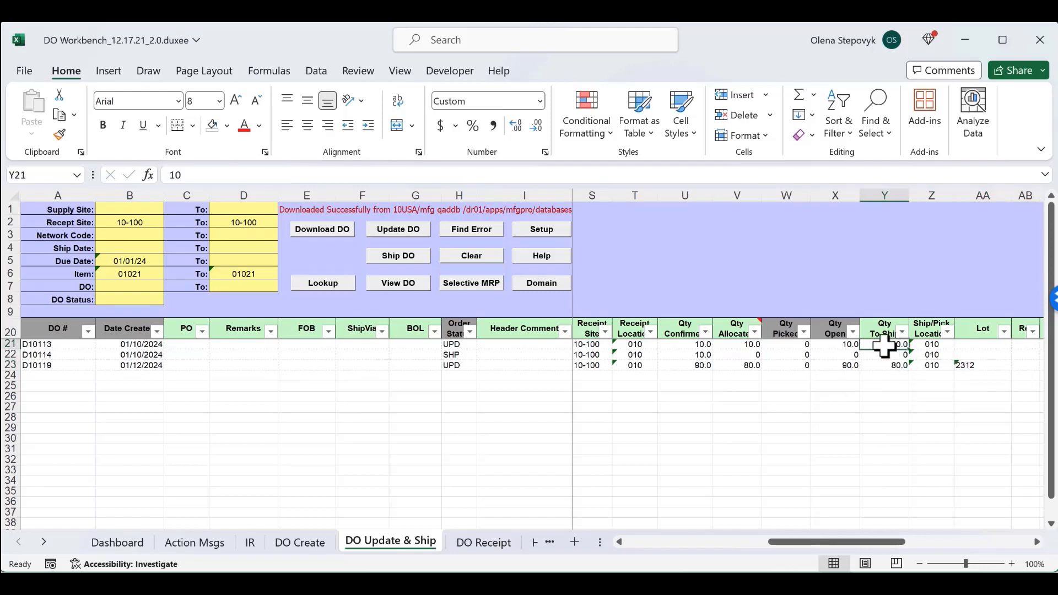
left_click_drag(11, 345, 12, 356)
right_click(54, 348)
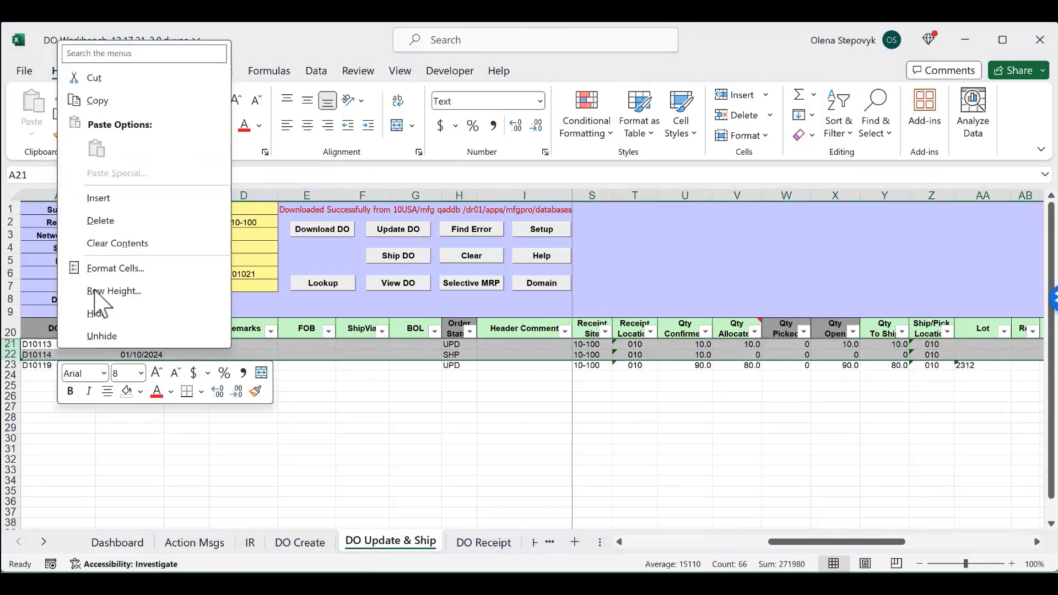
left_click(113, 221)
Set the quantity to ship in row 21 to 10 and ship the distribution order
left_click(884, 346)
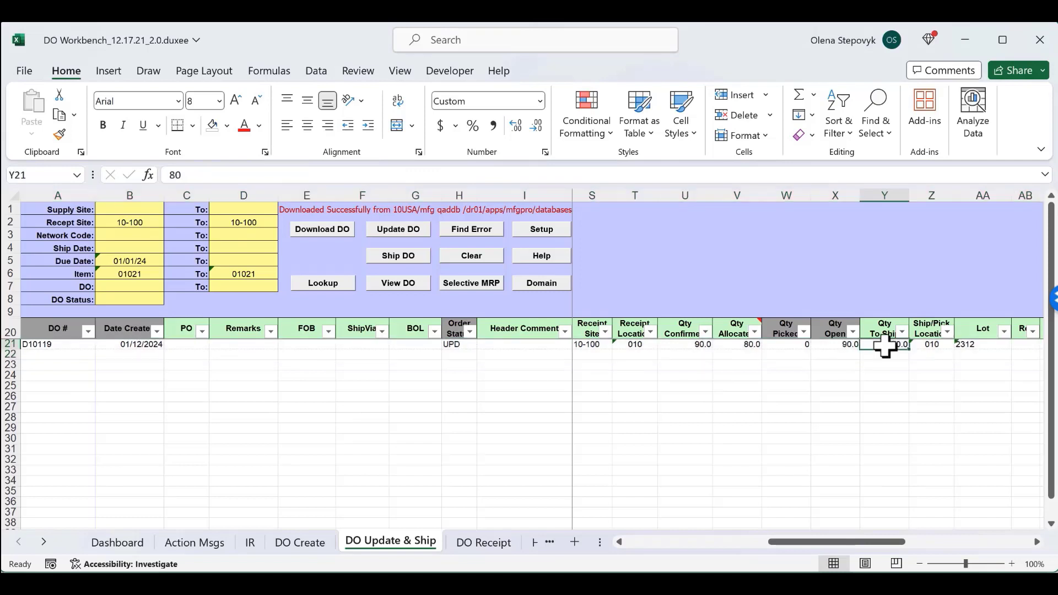
type("10")
key("Return")
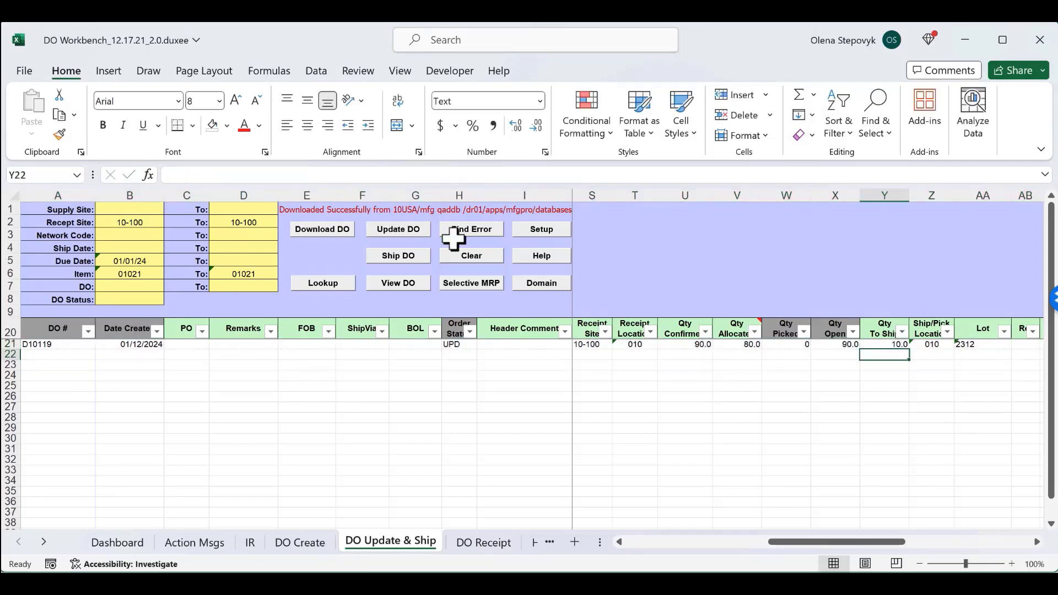
left_click(399, 257)
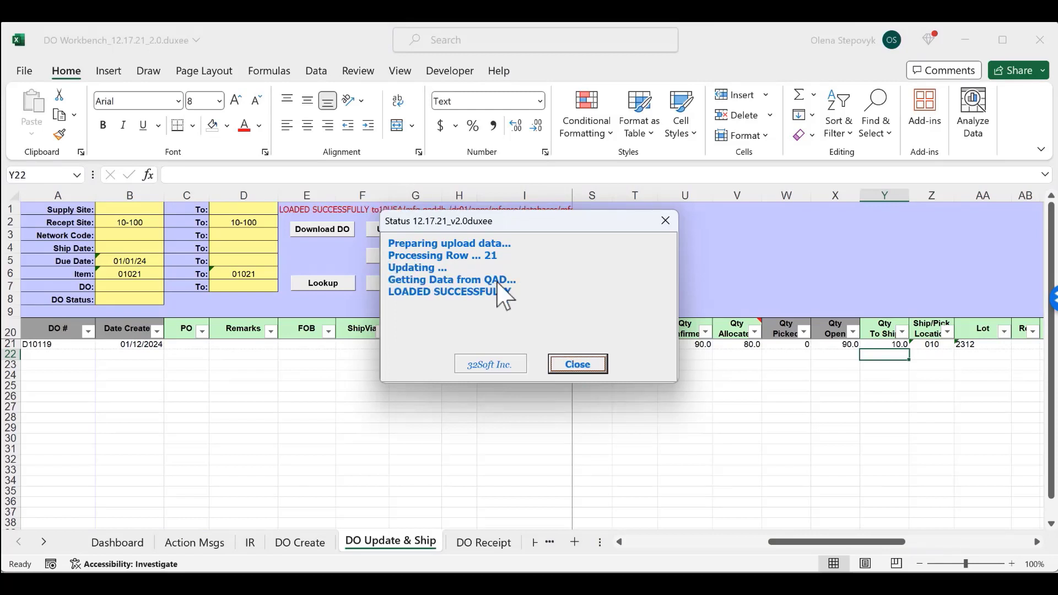
left_click(573, 366)
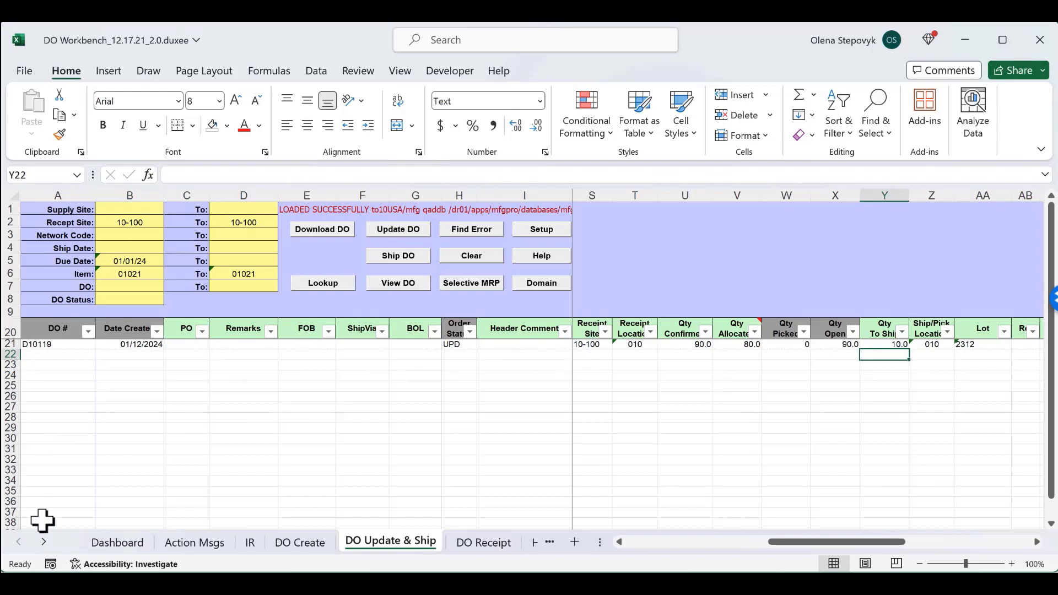
Download the current orders into the Dashboard sheet and examine their shipped and received quantities
left_click(118, 543)
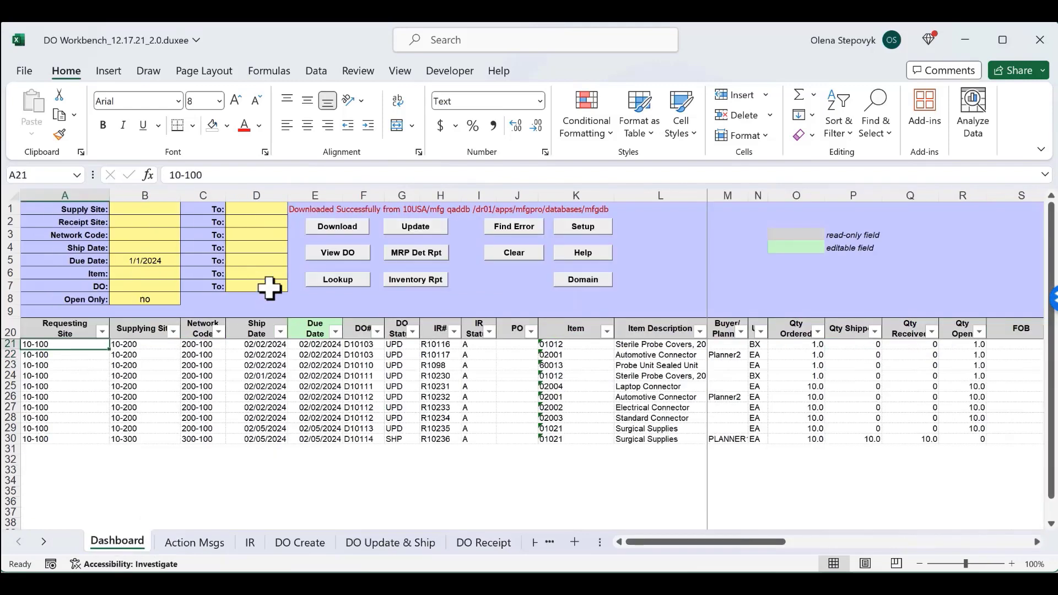
left_click(325, 227)
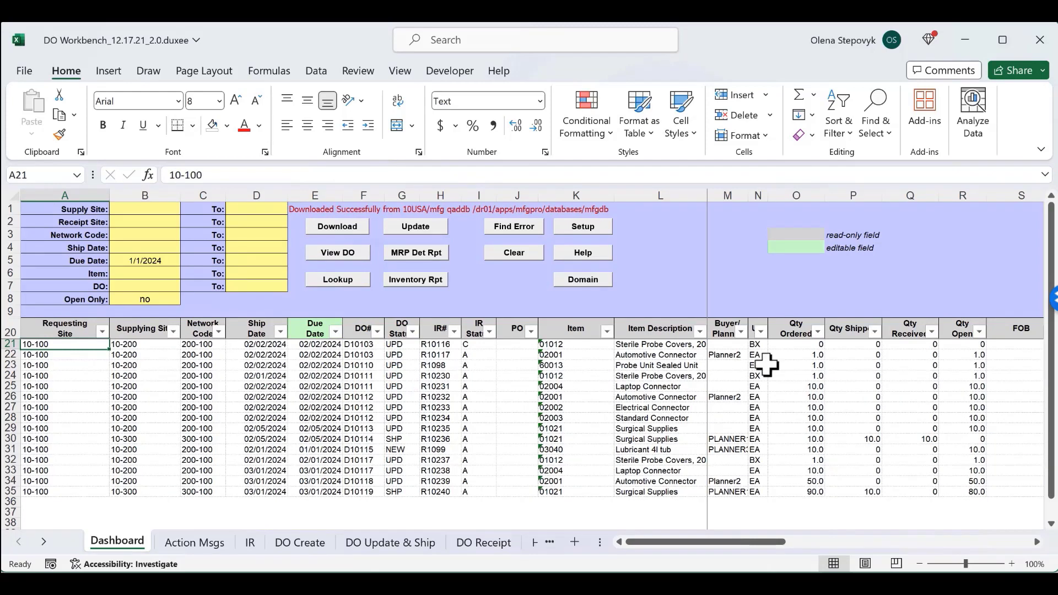
left_click_drag(854, 344, 921, 488)
Download the distribution orders with due dates from 01/01/24 into the DO Receipt sheet
left_click(475, 544)
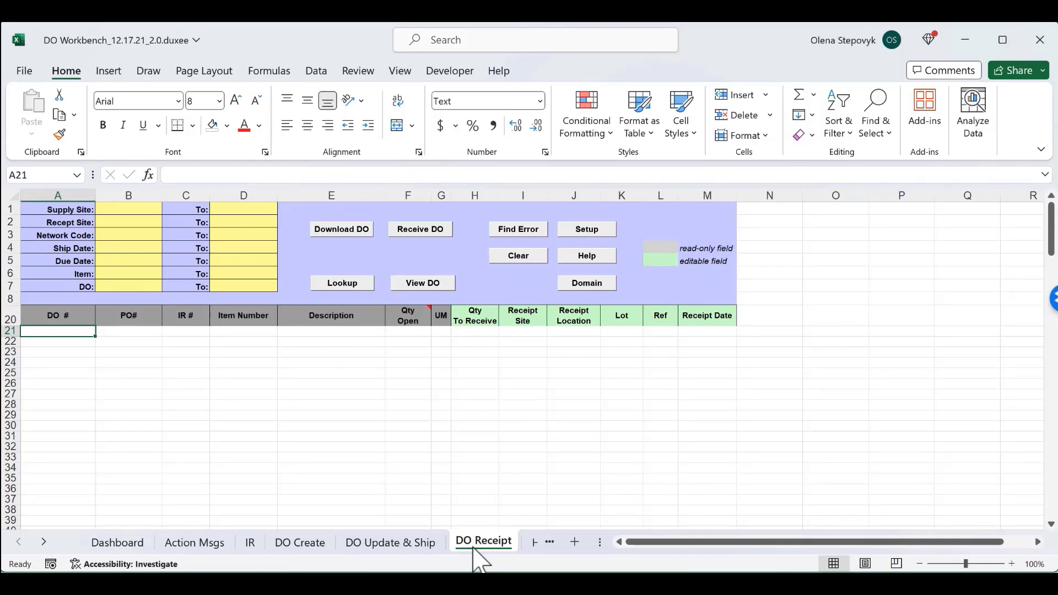
left_click(128, 261)
type("01/01/24")
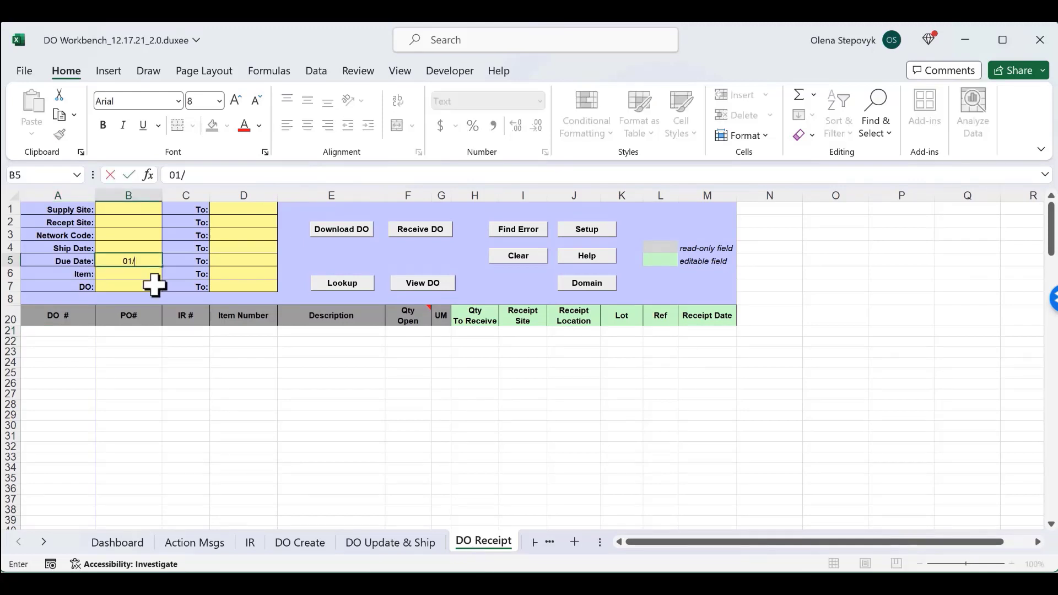
left_click(344, 229)
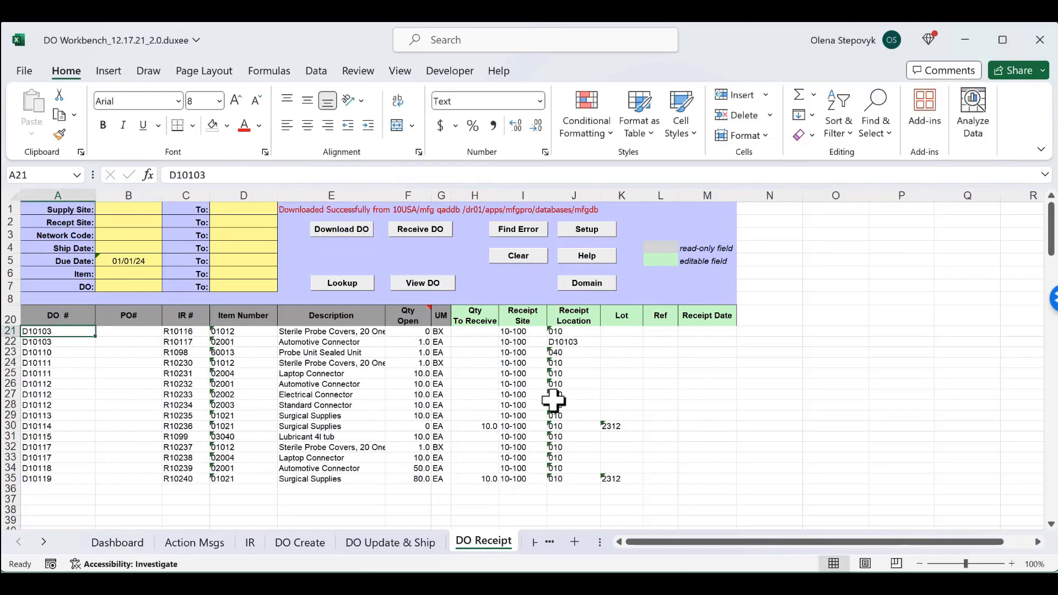
View the printed distribution order for the Surgical Supplies row 35 and close the output
left_click(36, 481)
left_click(424, 280)
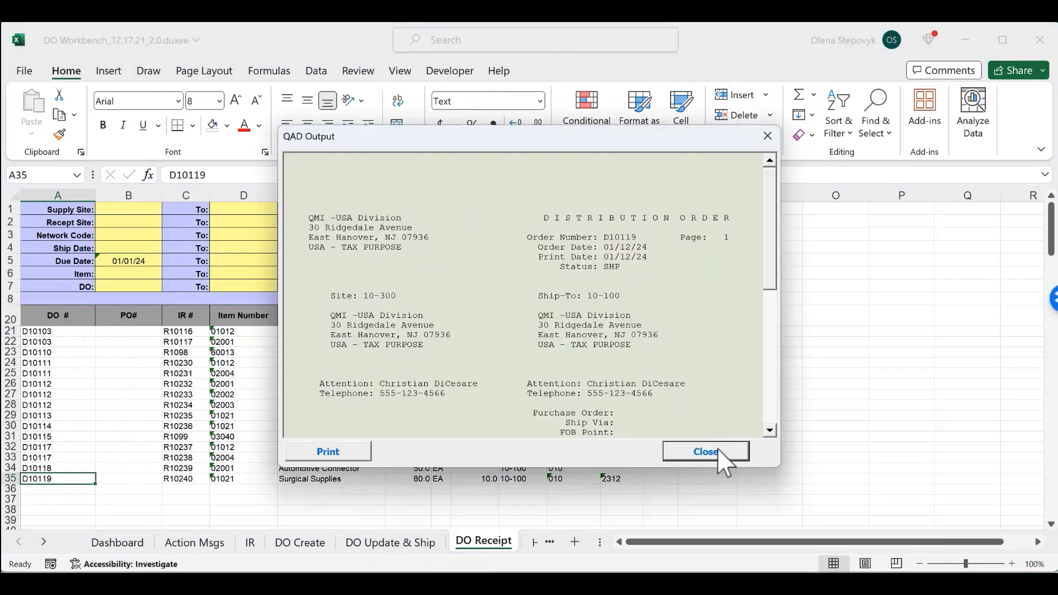
left_click(719, 456)
Delete rows 21 to 34 from the DO Receipt sheet and receive the remaining Surgical Supplies order
left_click_drag(10, 331, 33, 470)
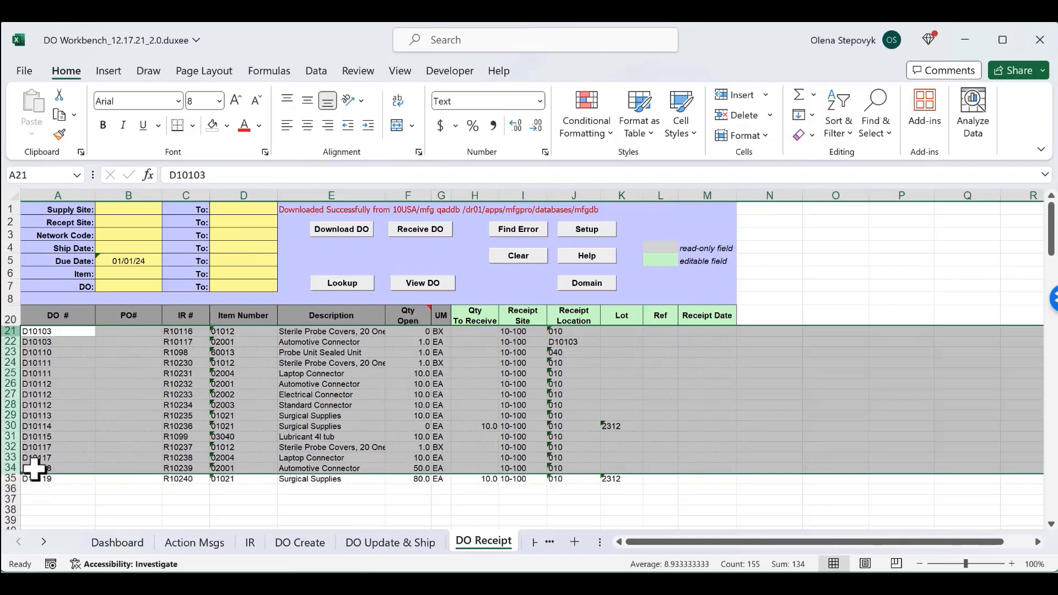
right_click(208, 342)
left_click(259, 209)
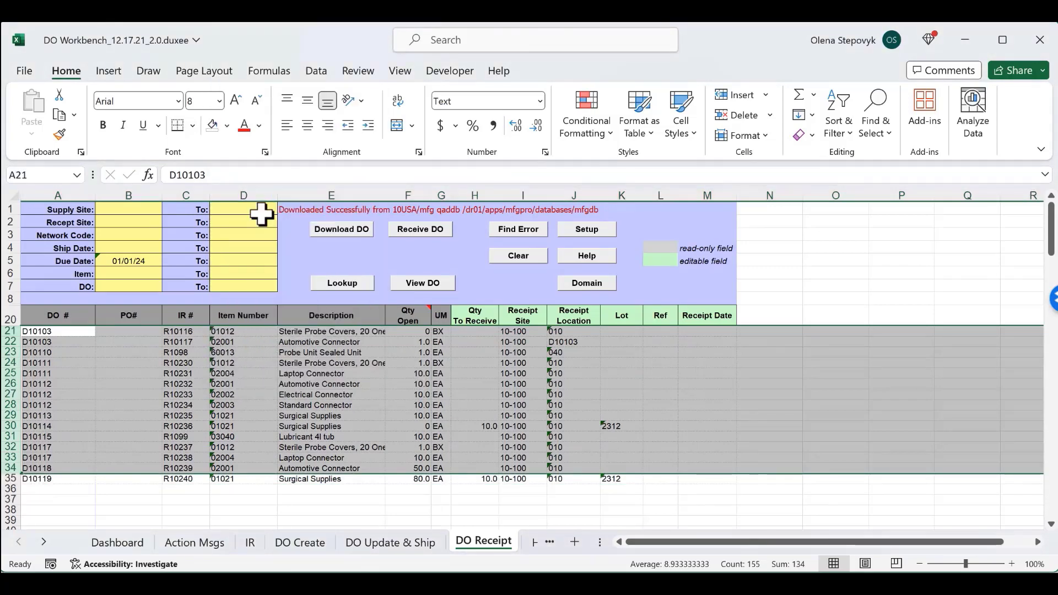
left_click(331, 341)
left_click(421, 230)
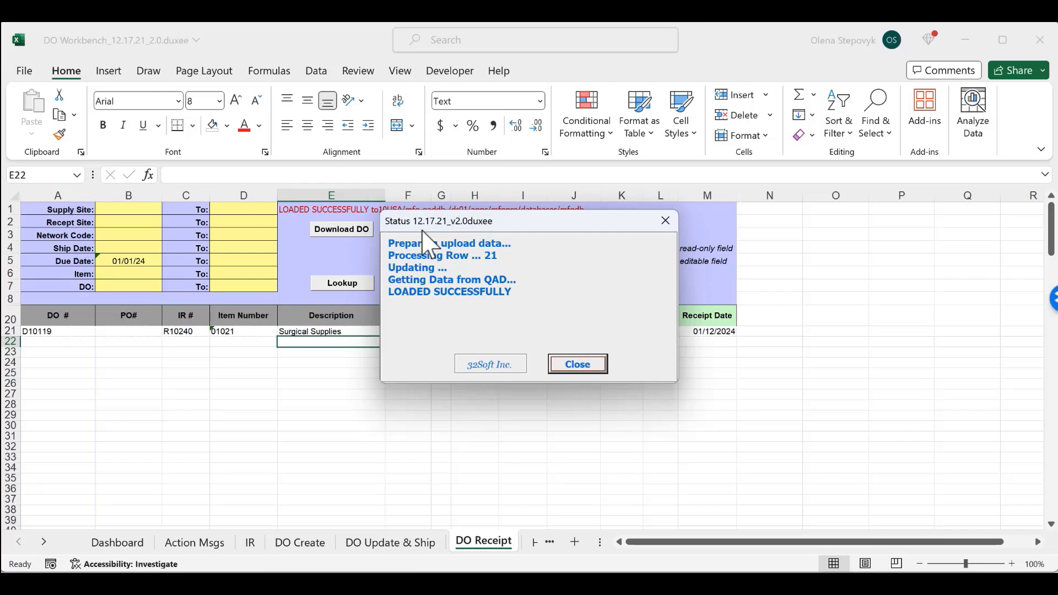
left_click(578, 362)
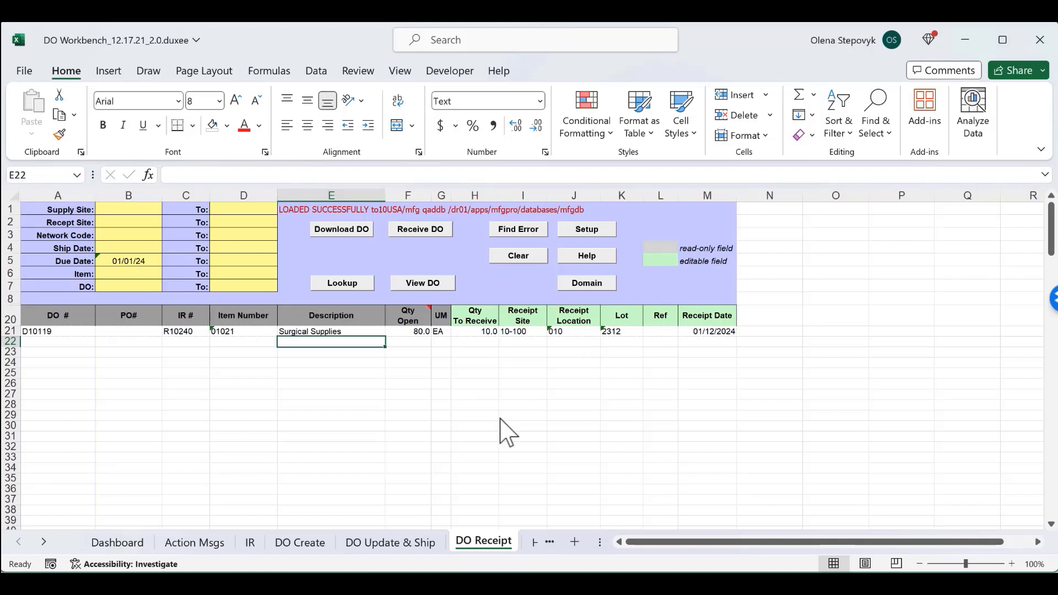
Refresh the Dashboard sheet after the receipt and check the received quantity of the last Surgical Supplies order
left_click(118, 544)
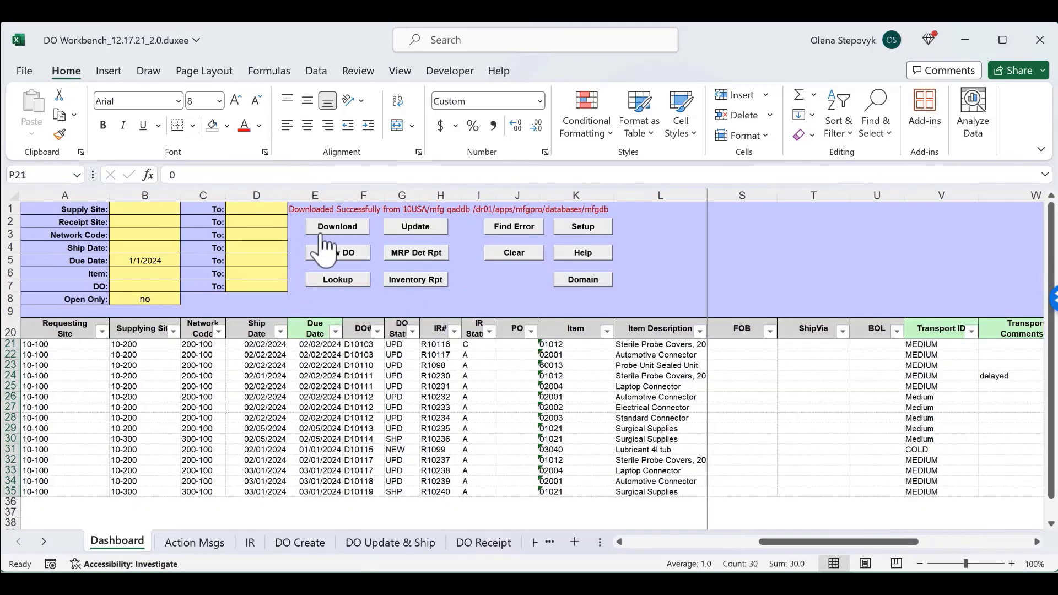
left_click(339, 227)
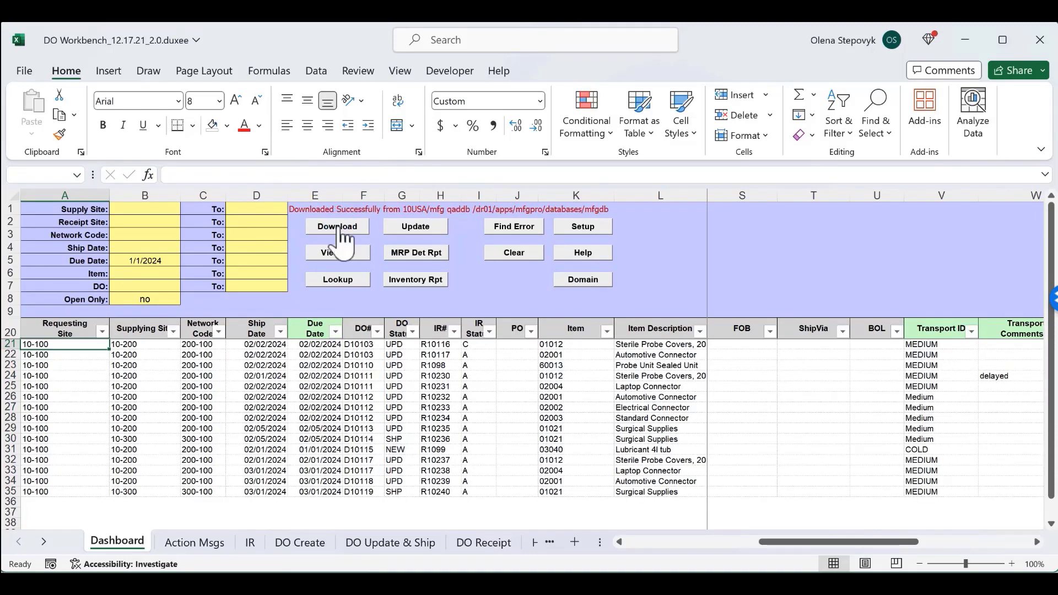
left_click(635, 544)
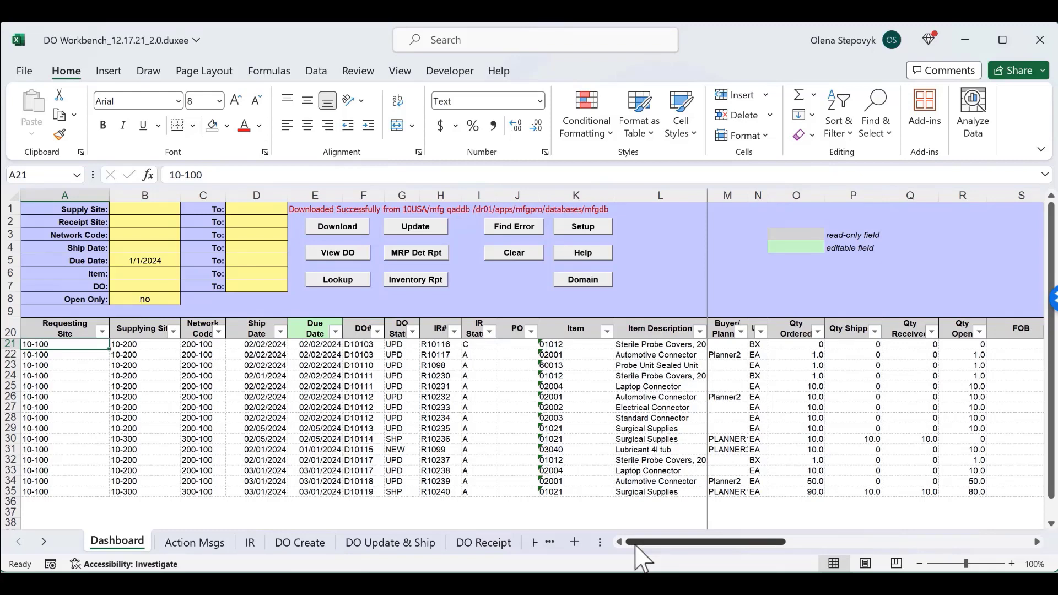
Enter "another delay" as the transportation comment for the Electrical Connector in row 27, update it and download the dashboard again
left_click(1009, 542)
left_click(1009, 542)
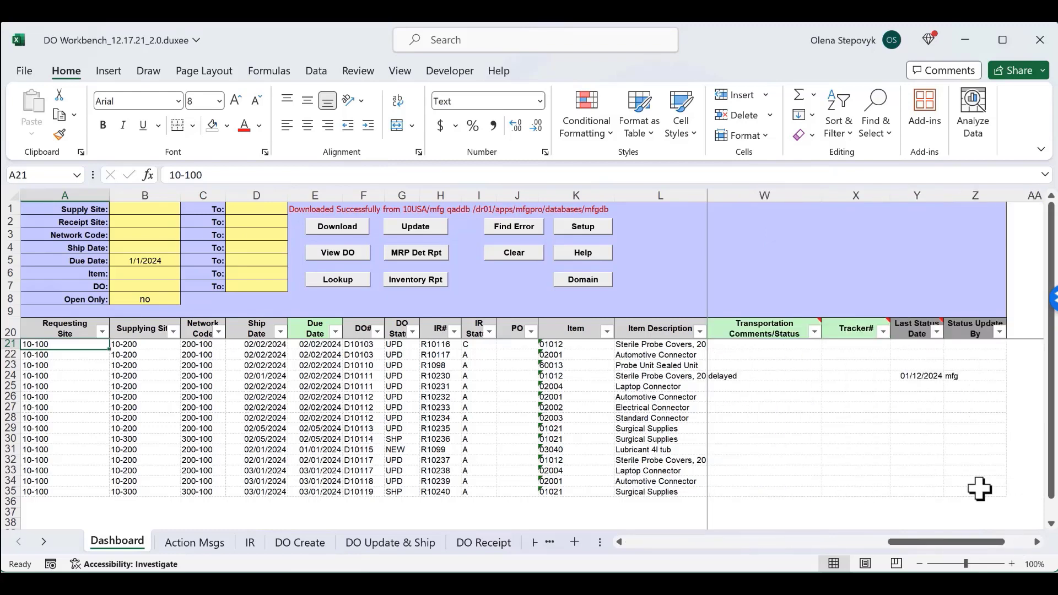
left_click(865, 408)
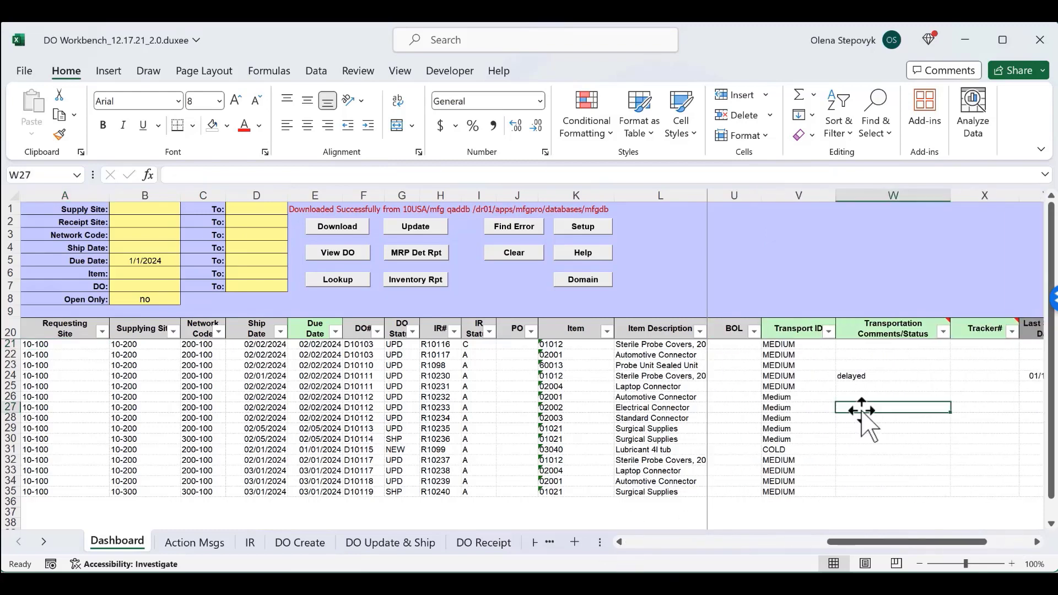
type("another delay")
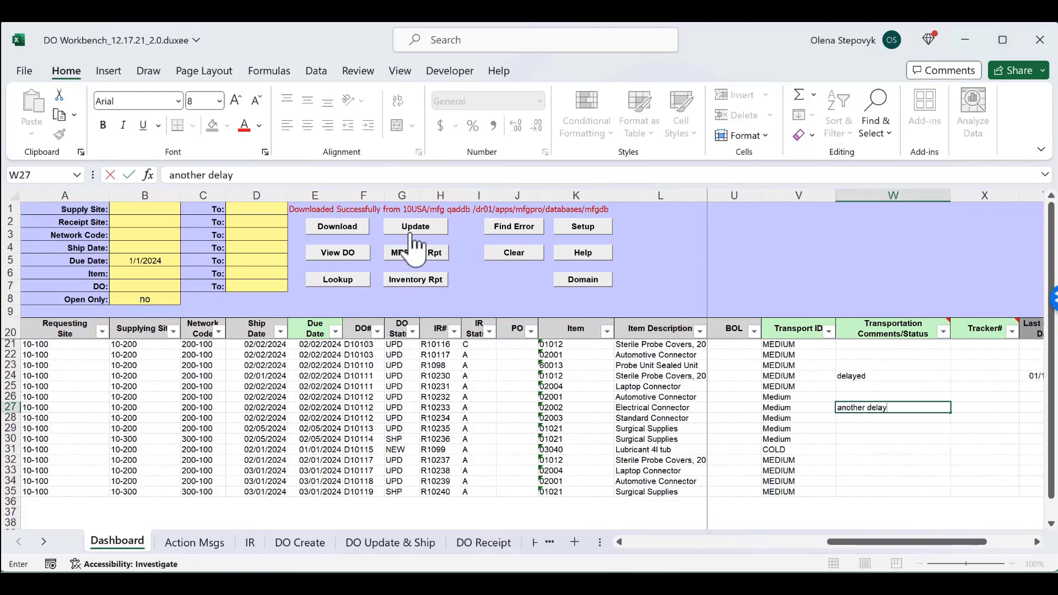
left_click(340, 230)
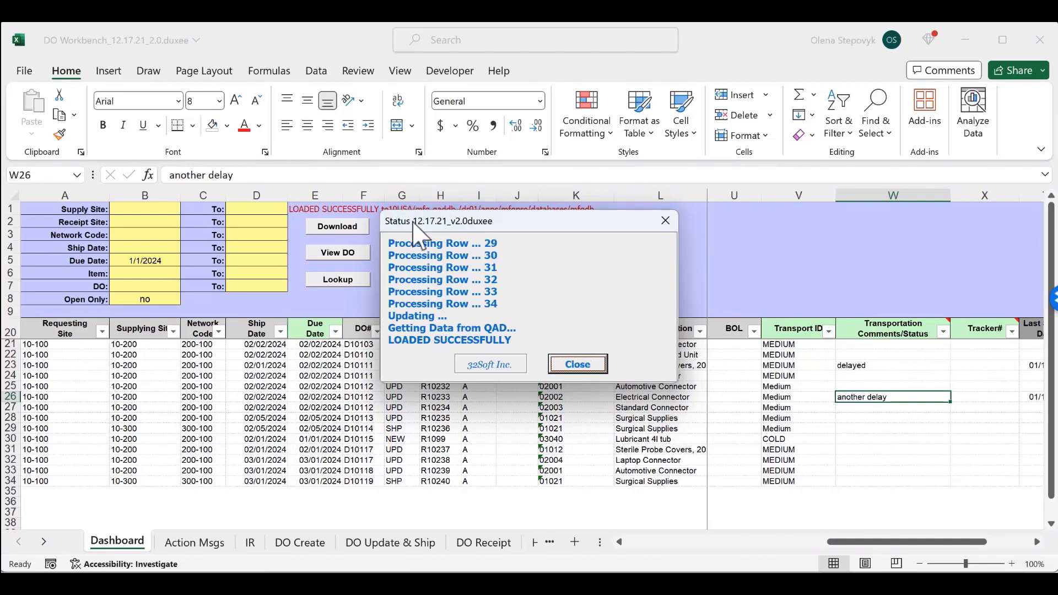
left_click(576, 362)
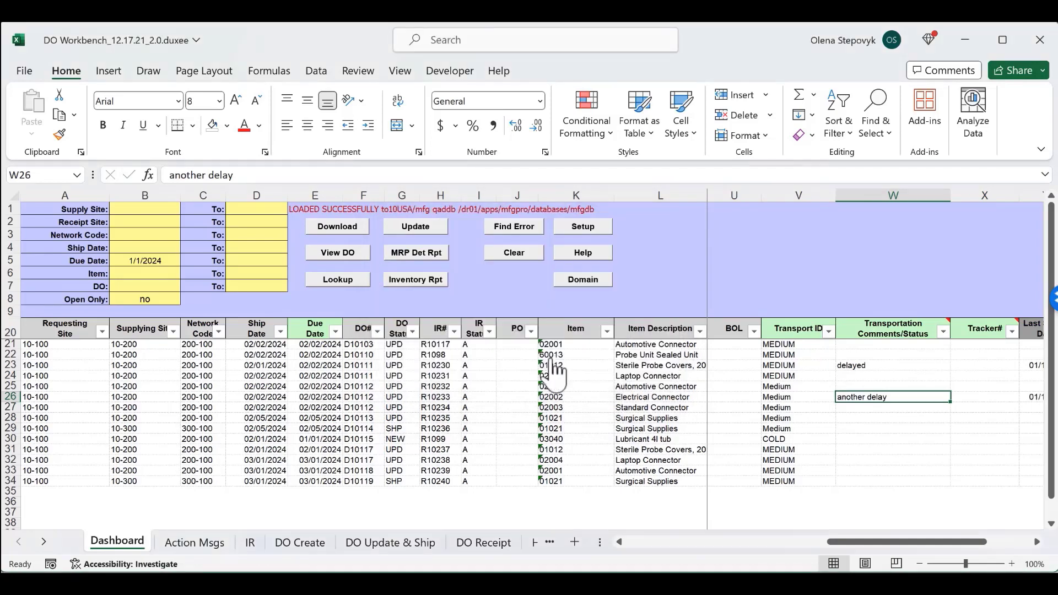
left_click(345, 227)
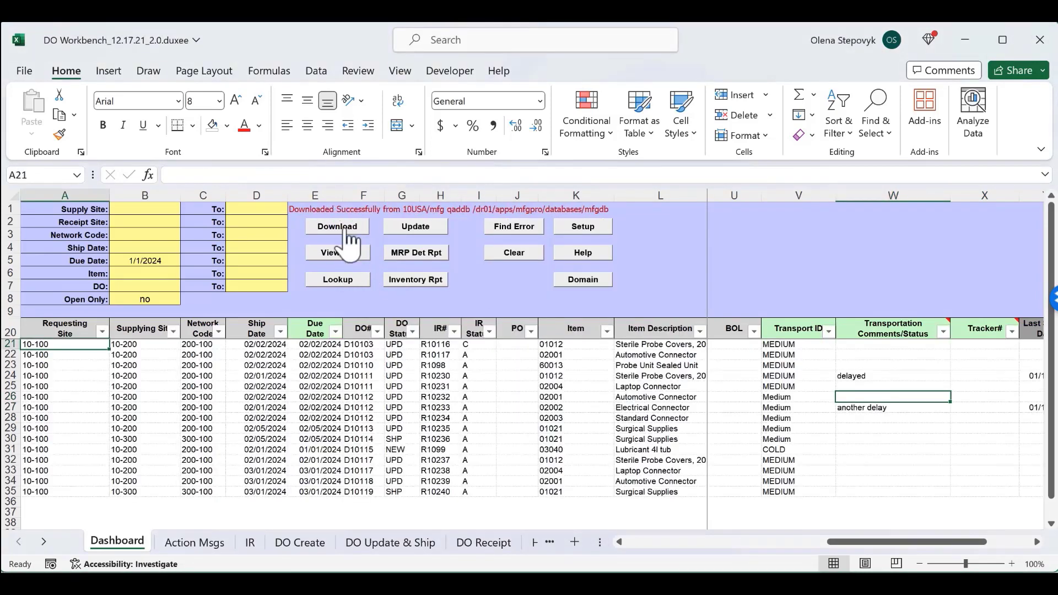